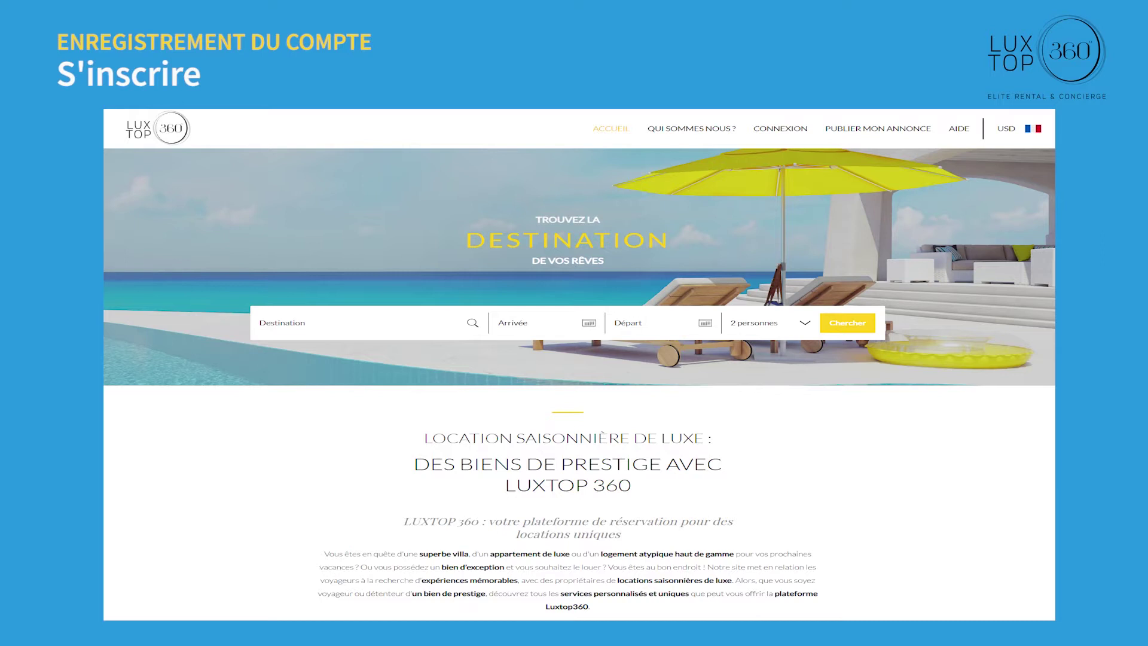
# Step: Sign up for a new LuxTop 360 account and activate it from the 'Bienvenue sur Luxtop 360' e-mail
pyautogui.click(784, 129)
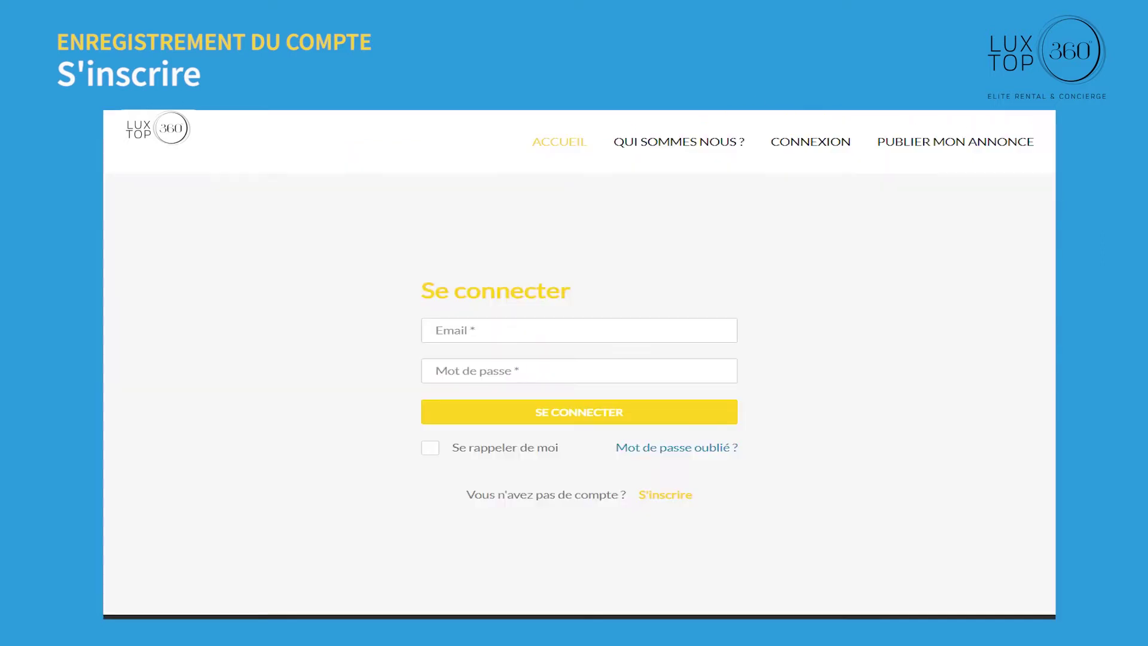
pyautogui.click(665, 494)
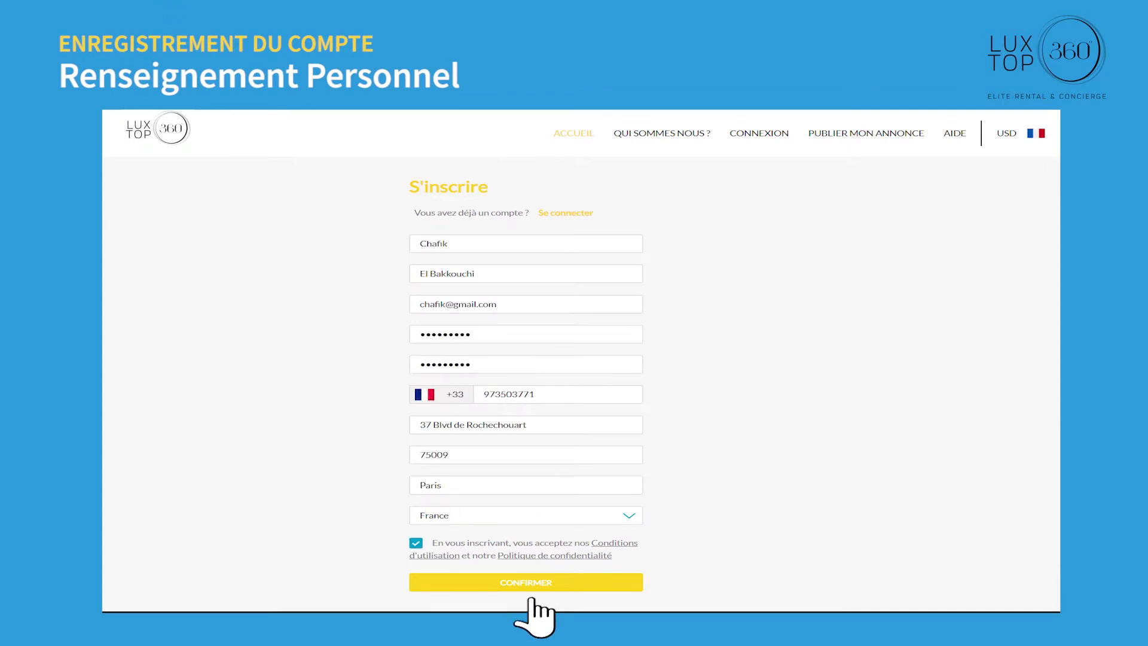
pyautogui.click(531, 580)
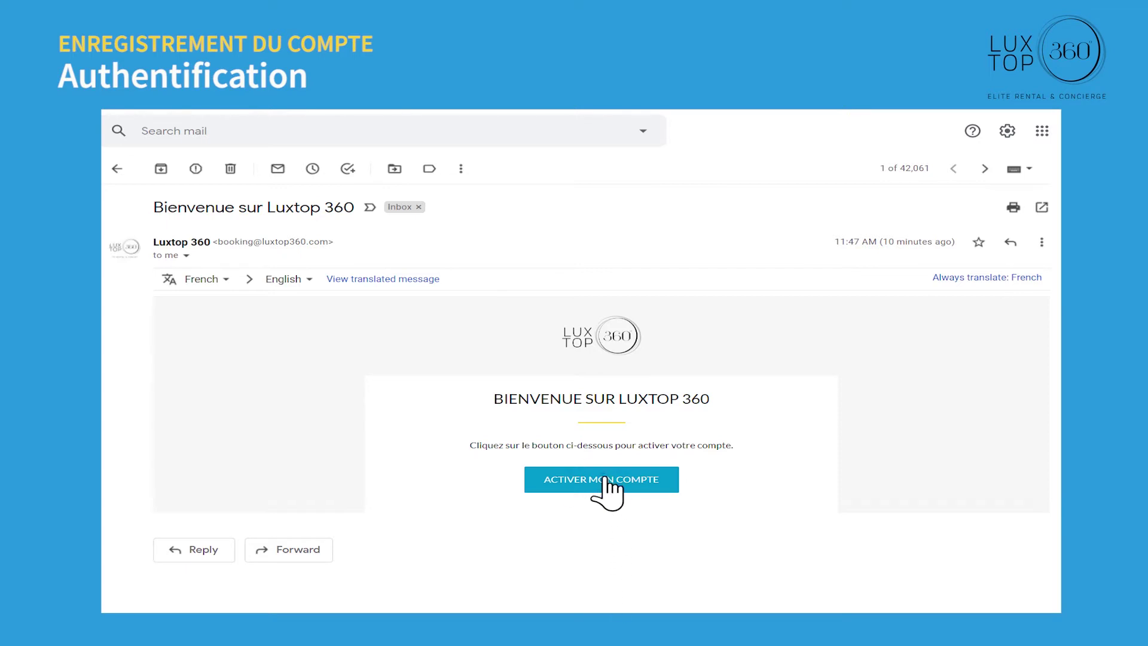
pyautogui.click(604, 480)
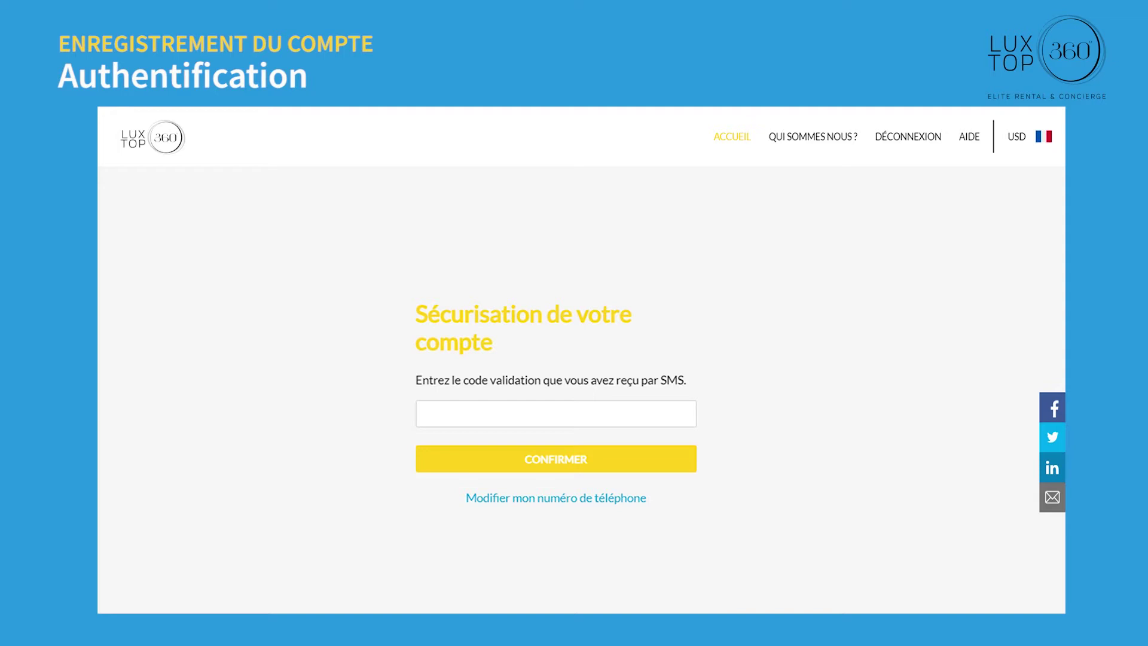
# Step: Enter the SMS validation code in the Sécurisation field and confirm it
pyautogui.write('**********')
pyautogui.click(576, 473)
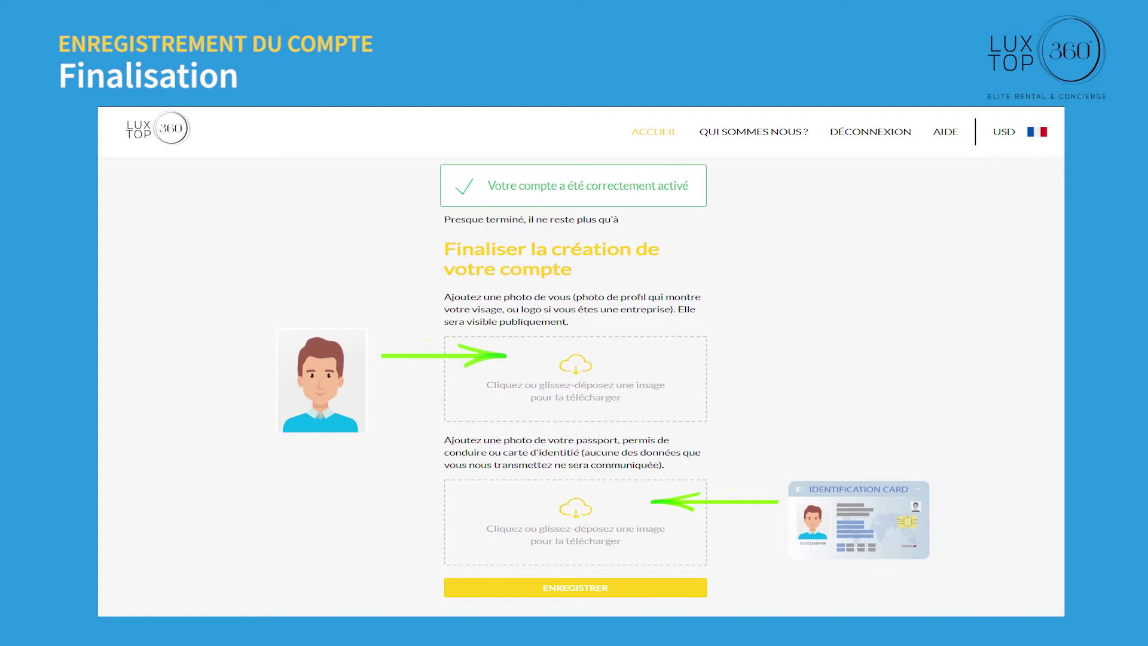
# Step: Save the uploaded profile photo and ID image to finish the account
pyautogui.click(572, 589)
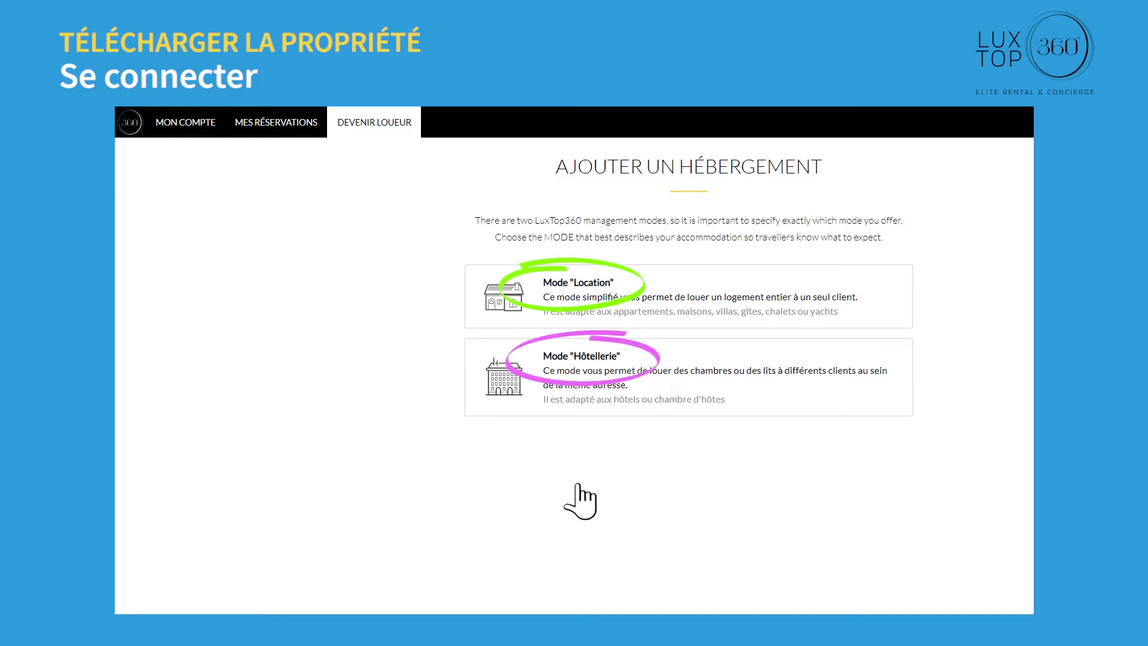
# Step: Start a Mode Location listing titled 'Villa Riva Samui', type Villa, owned by an individual
pyautogui.click(584, 293)
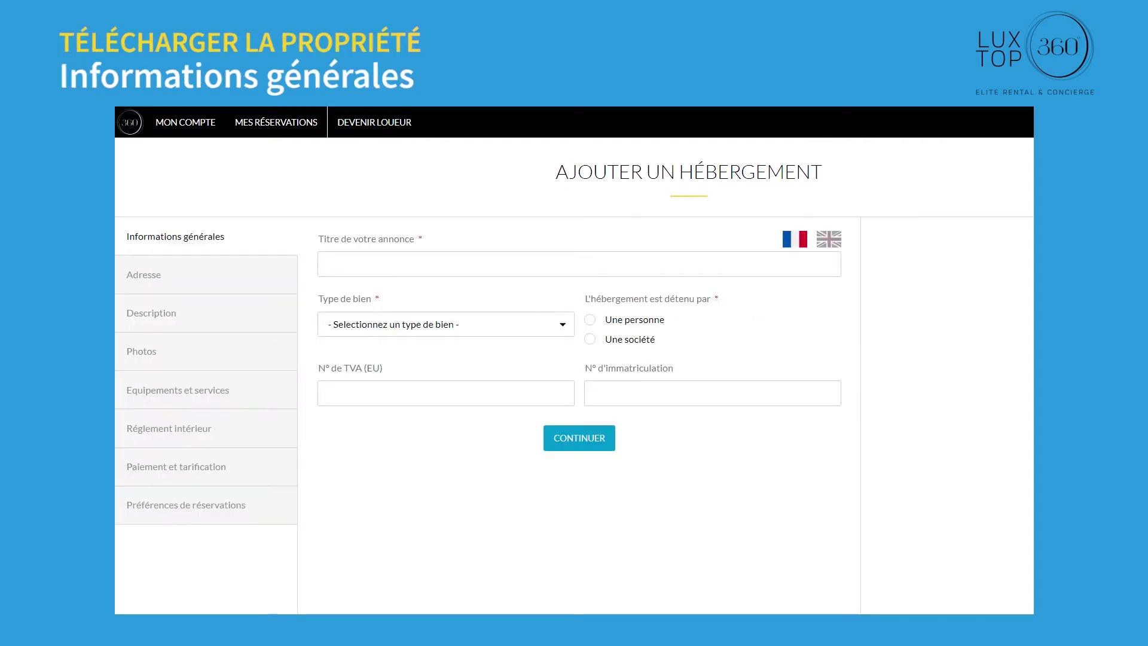
pyautogui.write('Villa Riva Samui')
pyautogui.click(559, 325)
pyautogui.click(425, 380)
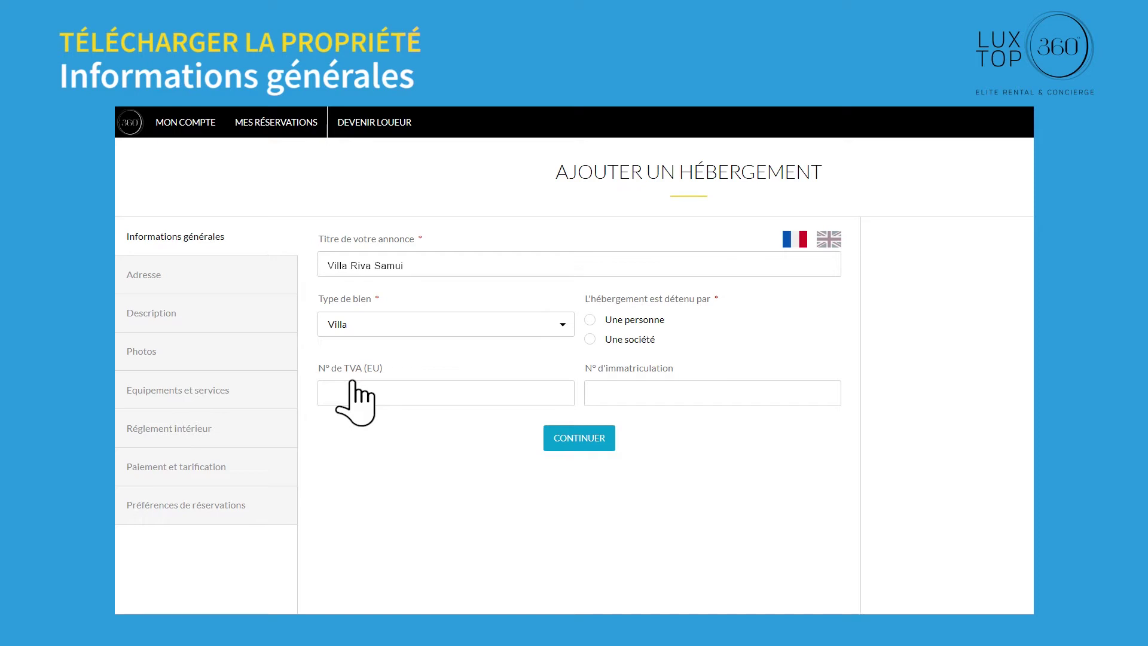
pyautogui.click(625, 321)
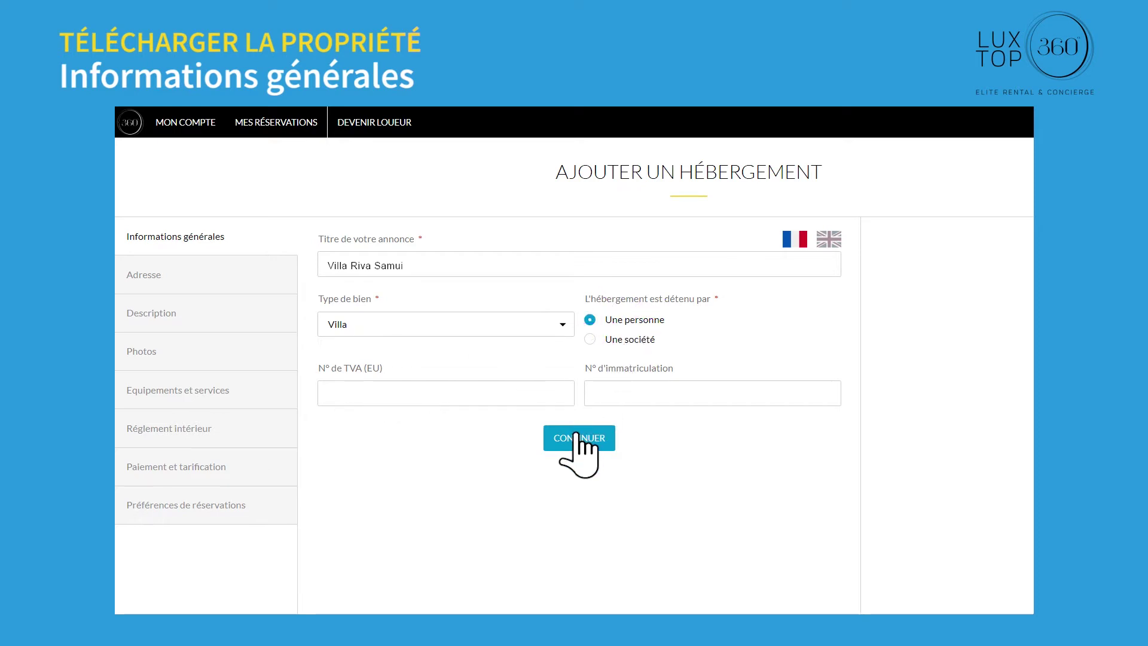
# Step: Fill in the VAT and registration numbers and continue to the address step
pyautogui.press('Tab')
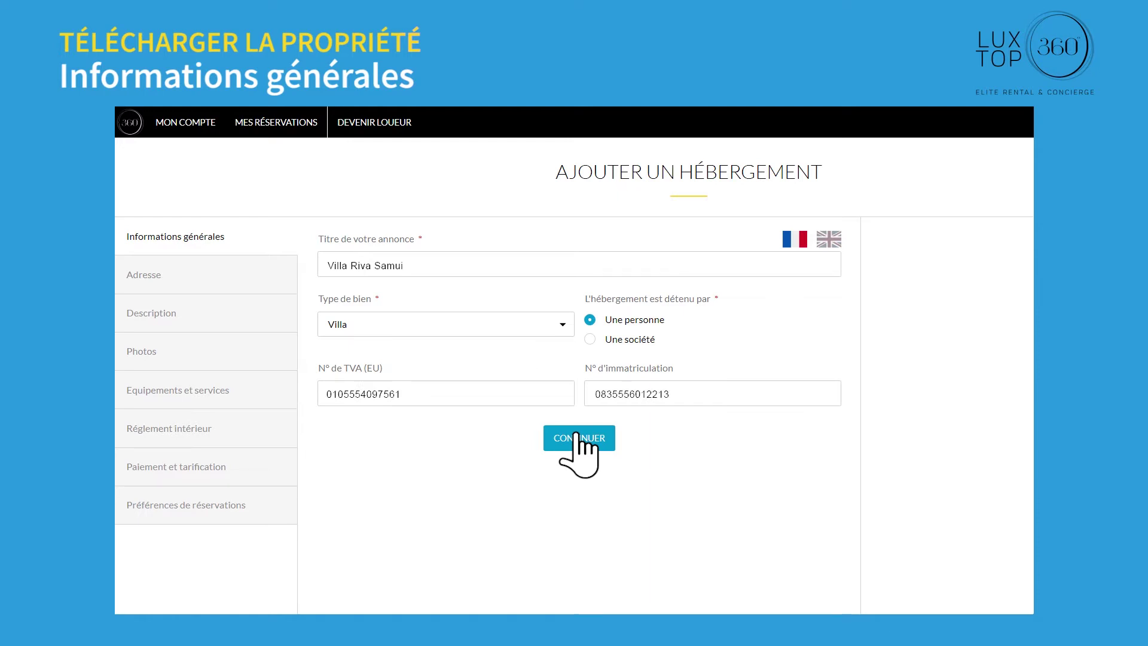
pyautogui.click(578, 436)
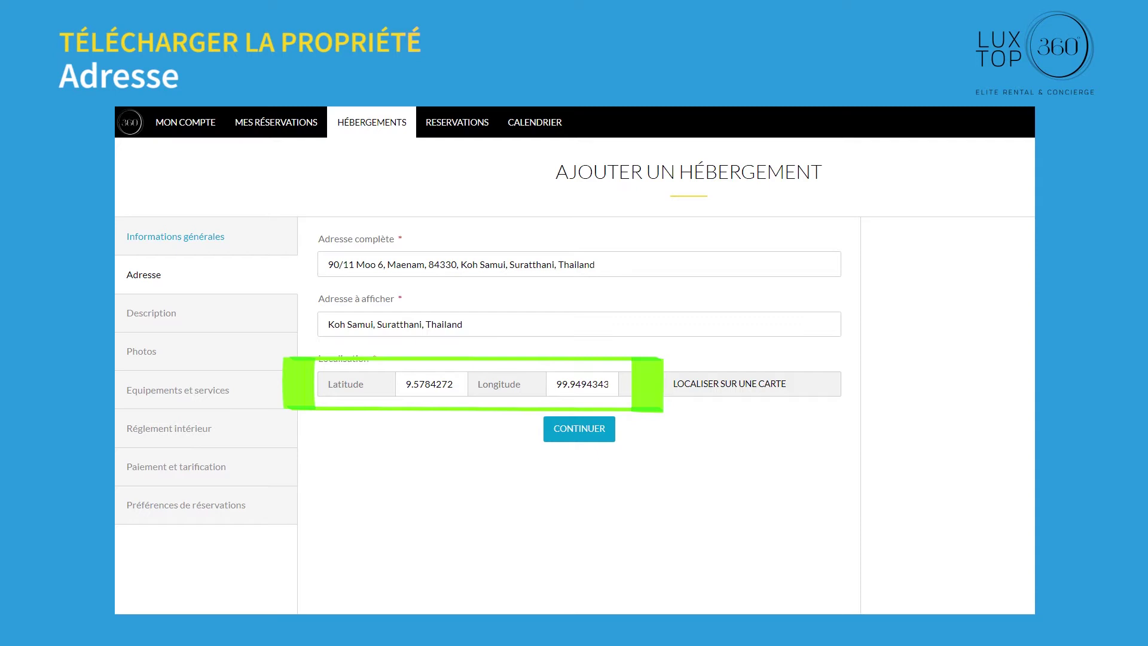
# Step: Pin the villa's location on the map and continue to the Description step
pyautogui.click(728, 383)
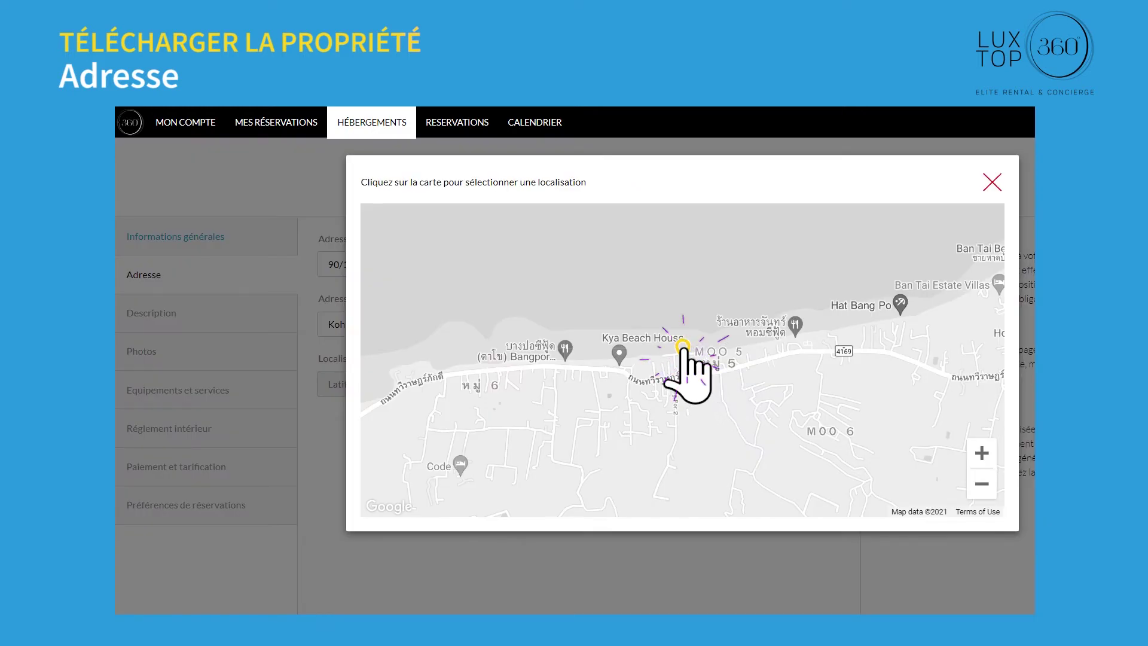
pyautogui.click(684, 349)
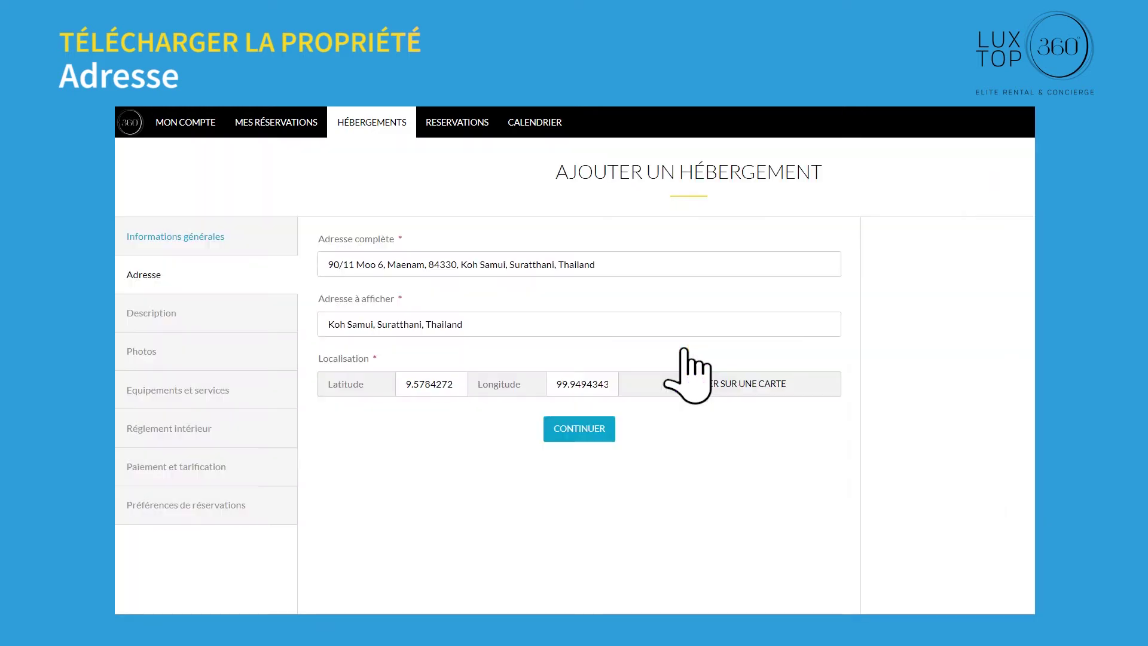
pyautogui.click(570, 428)
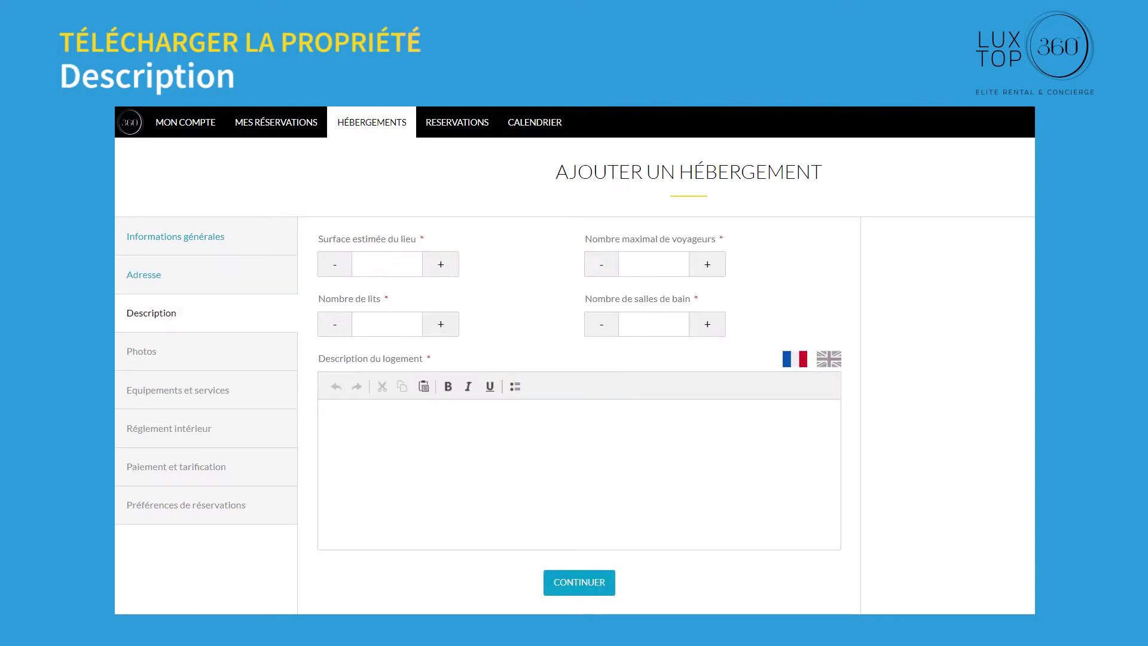
# Step: Enter surface 100, 20 guests, 9 beds, 14 bathrooms and paste the two-paragraph description
pyautogui.write('100')
pyautogui.click(654, 265)
pyautogui.write('20')
pyautogui.click(653, 324)
pyautogui.click(387, 324)
pyautogui.write('9')
pyautogui.click(654, 324)
pyautogui.write('14')
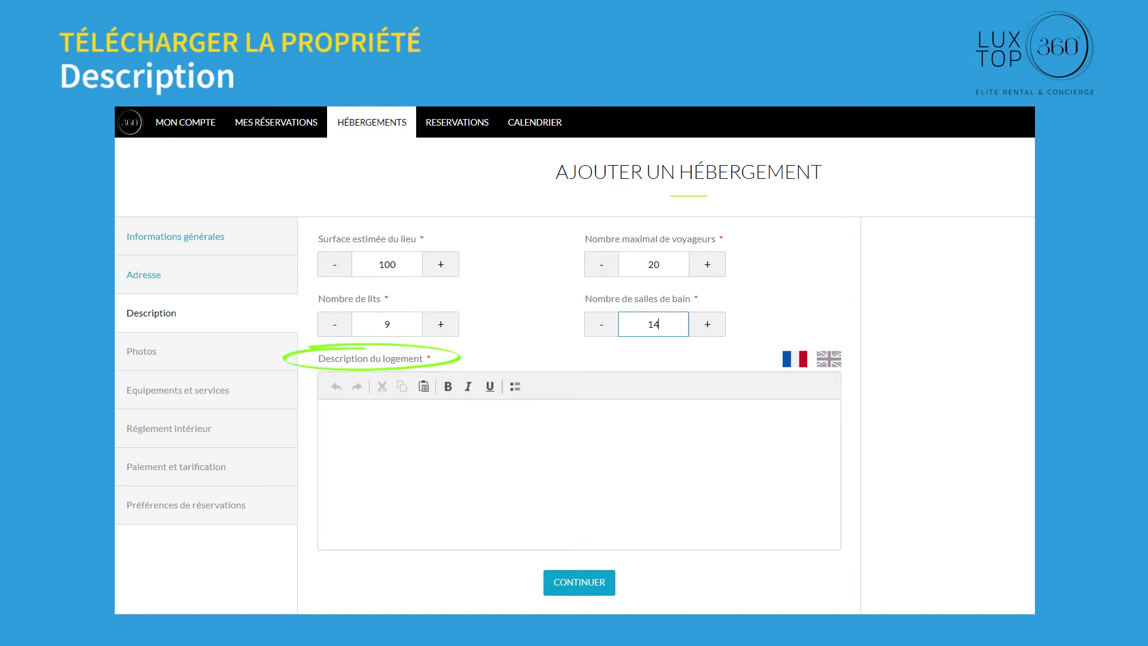
pyautogui.write("Villas privées isolées de luxe 5 étoiles, entourées par la mer (avant) et les montagnes (arrière). Capable d'accueillir d'un couple à un groupe de membres de la famille jusqu'à 20 personnes. Situé sur une petite colline, les vues sous différents angles dans la propriété sont à couper le souffle.  Les clients peuvent profiter de l'intimité et des installations exclusivement pour les membres de la famille, que ce soit pour nager dans une piscine à débordement, jouer au tennis, regarder des films dans un mini-théâtre ou faire de l'exercice dans la salle de remise en forme. Votre chef personnel peut également adapter votre dîner à vos préférences.")
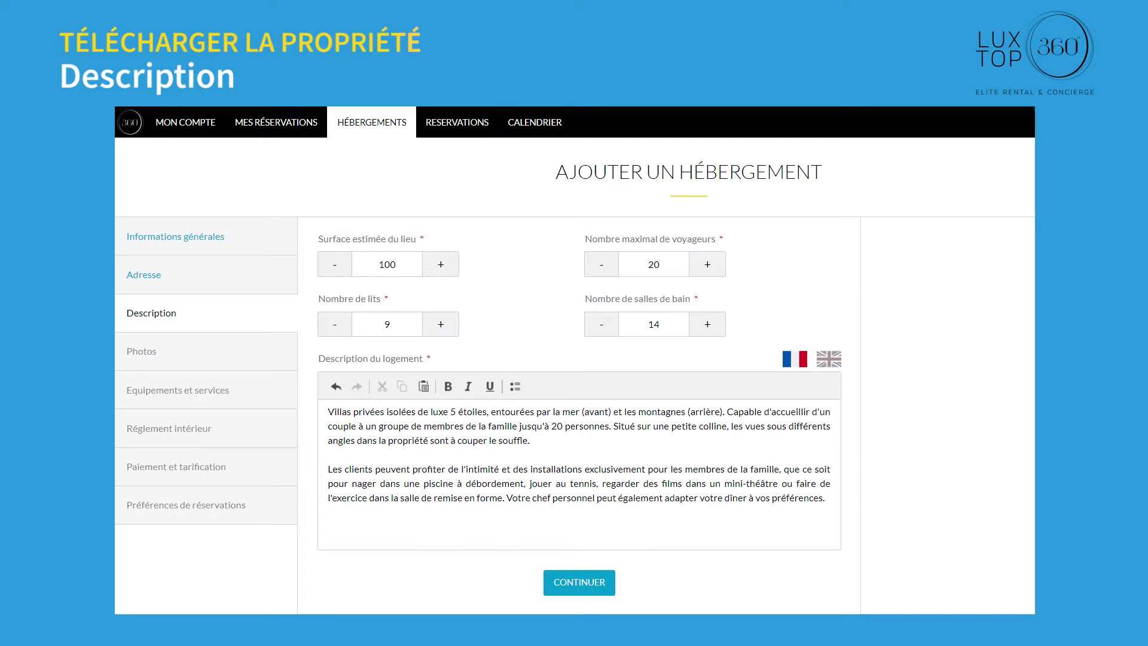
pyautogui.click(581, 585)
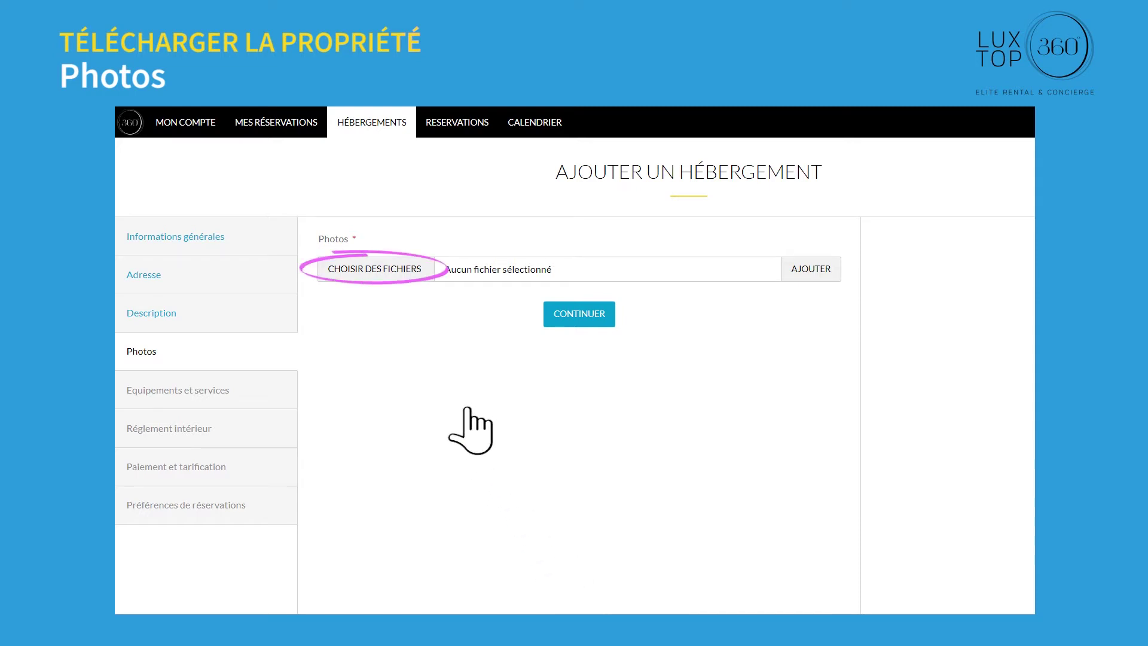
# Step: Upload photo-1.jpg through photo-10.jpg to the villa's photo gallery
pyautogui.click(377, 269)
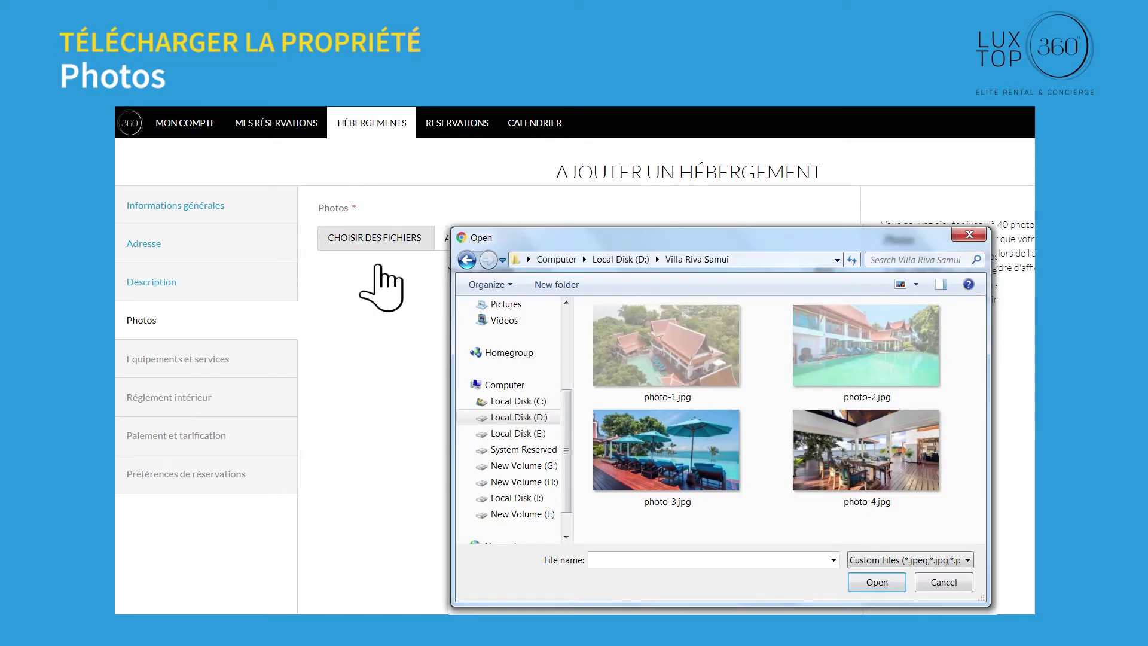
pyautogui.click(877, 582)
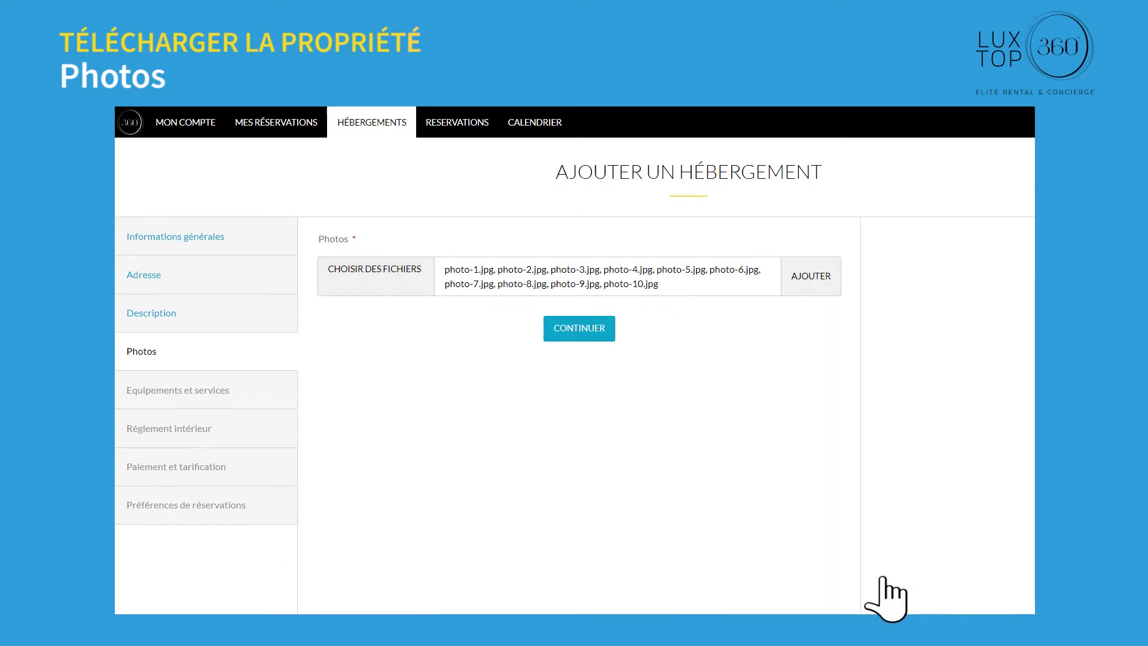
pyautogui.click(824, 274)
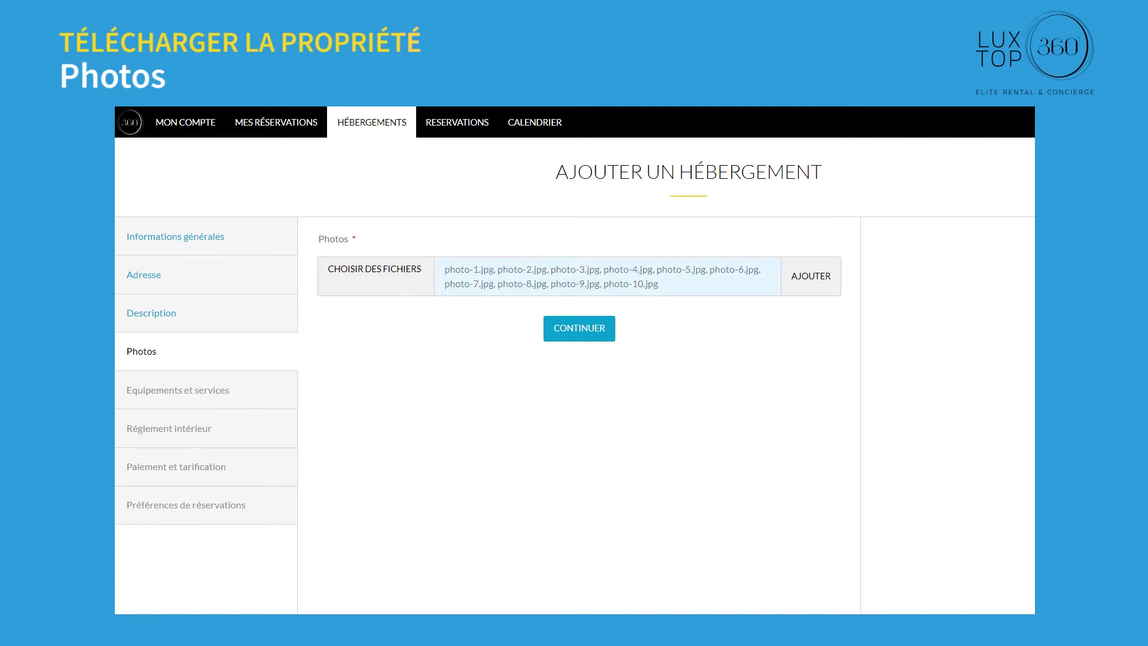
pyautogui.click(577, 331)
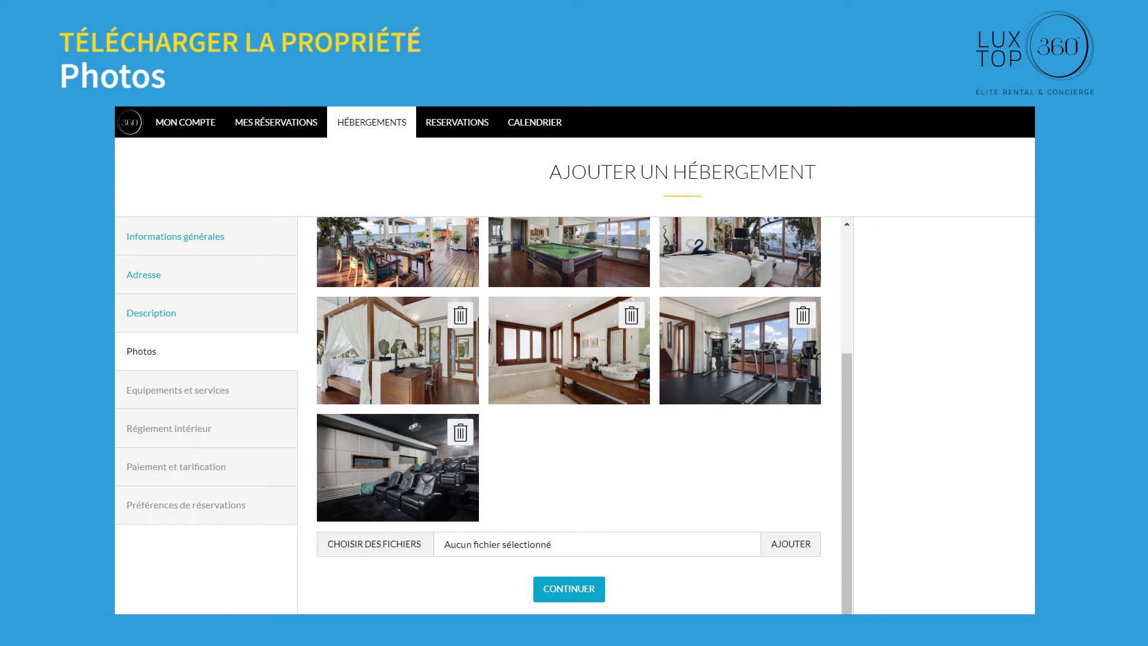
# Step: Record dishwasher, parking, jacuzzi, cleaning and private chef amenities, then continue to house rules
pyautogui.click(569, 589)
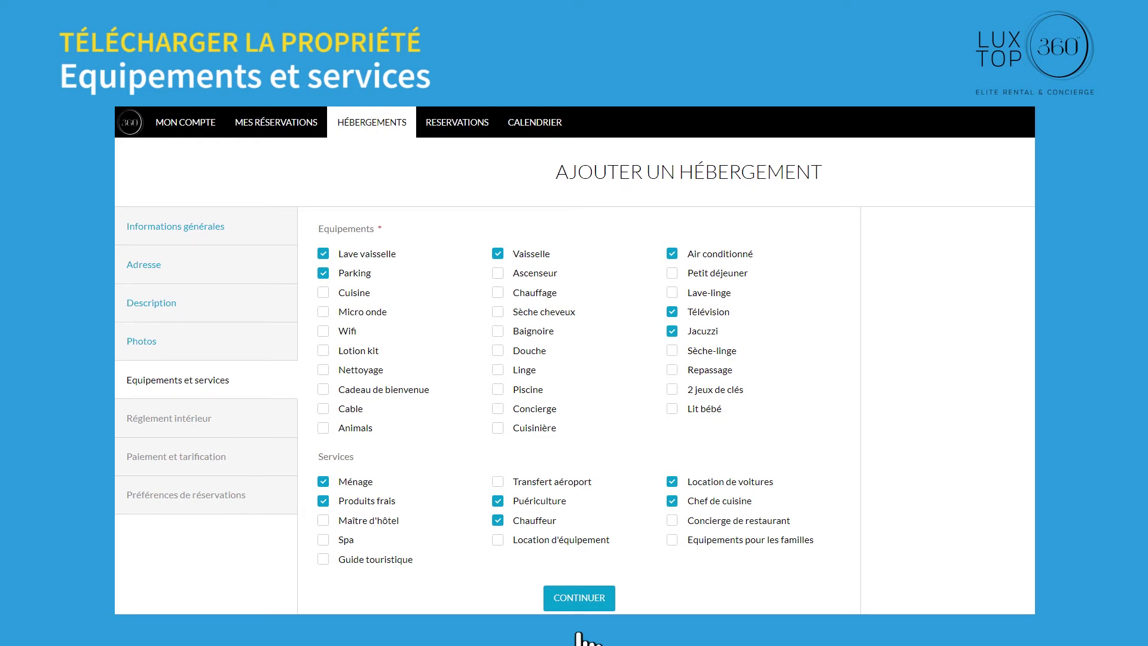
pyautogui.click(580, 598)
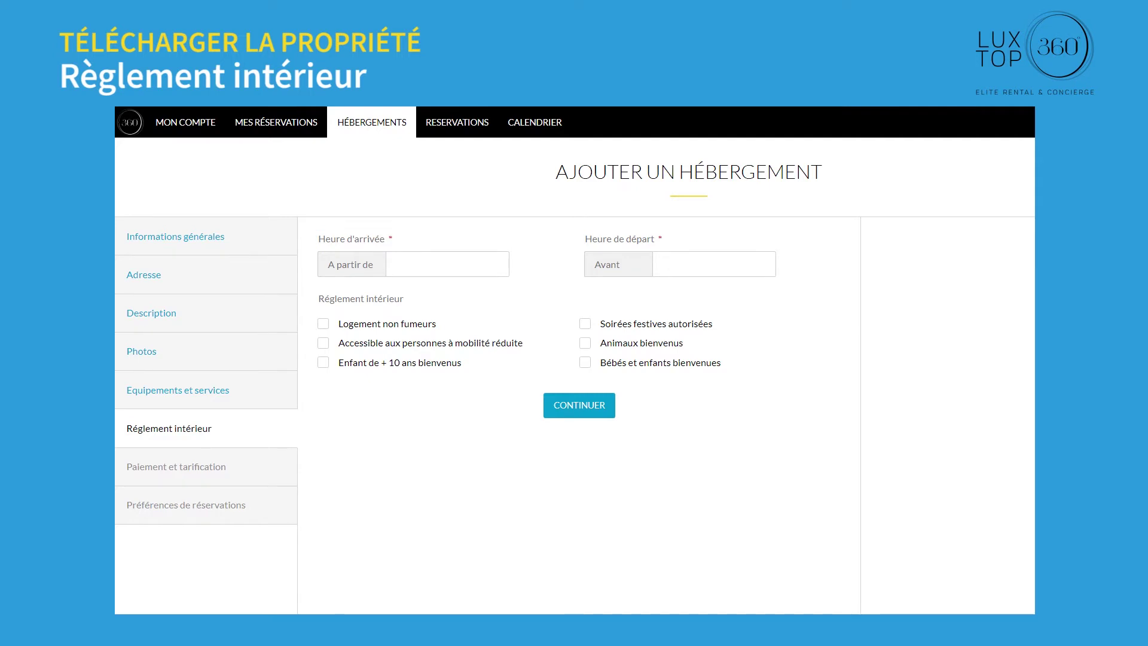
# Step: Set arrival from 12:00 and departure before 11:00, with non-smoking, accessible, pets and babies rules
pyautogui.click(442, 266)
pyautogui.click(605, 447)
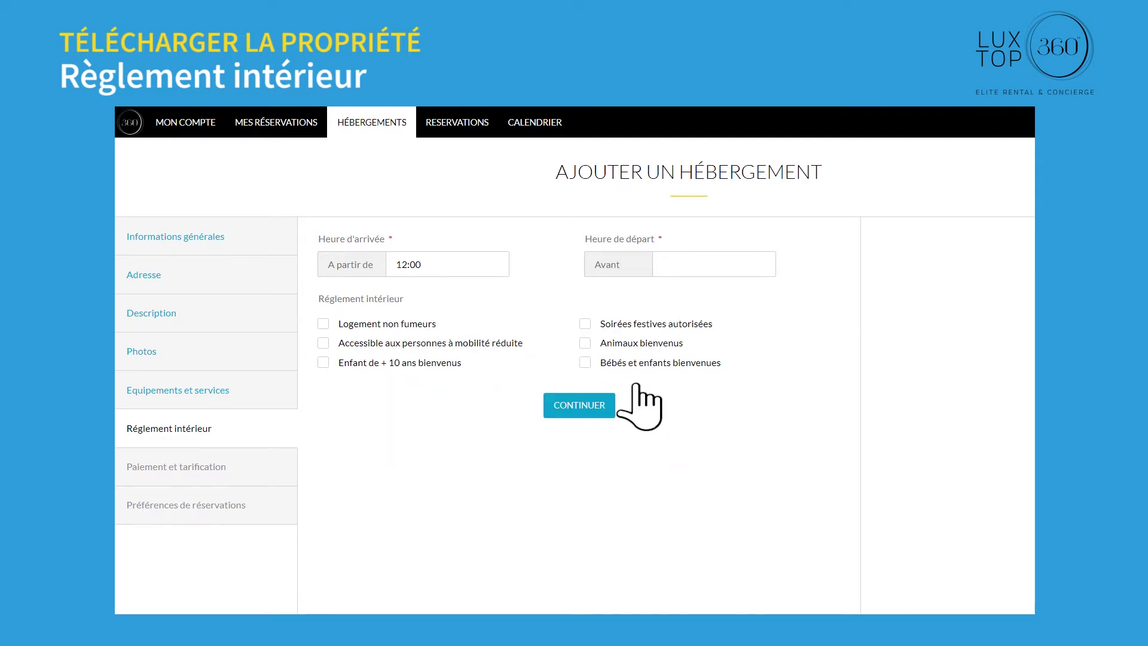
pyautogui.click(694, 266)
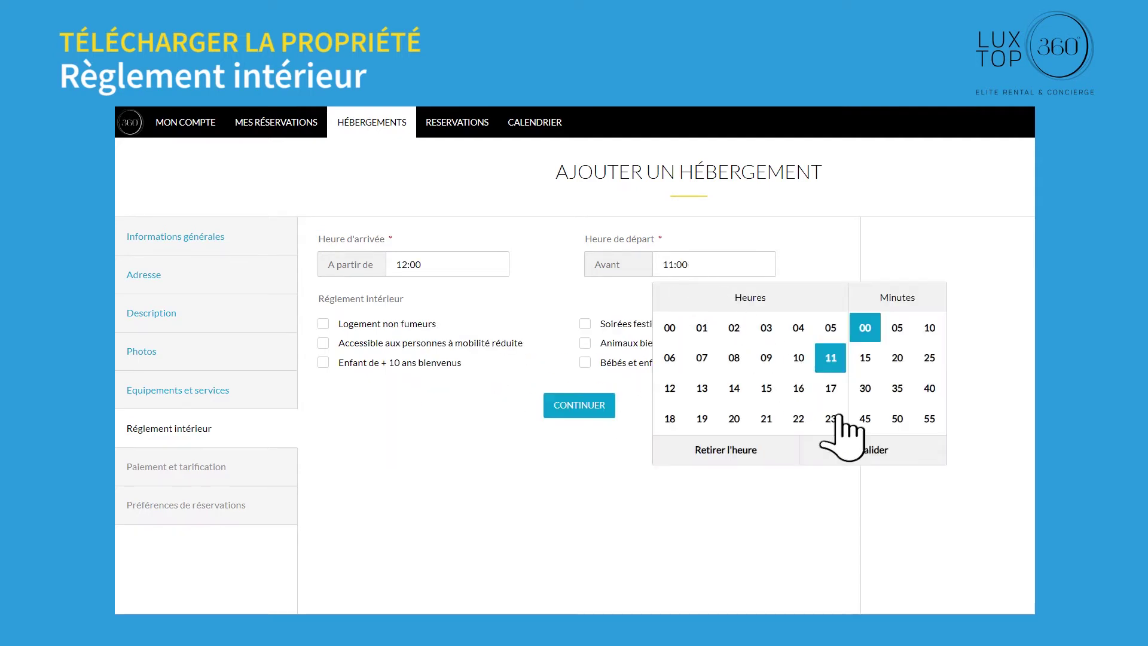
pyautogui.click(872, 450)
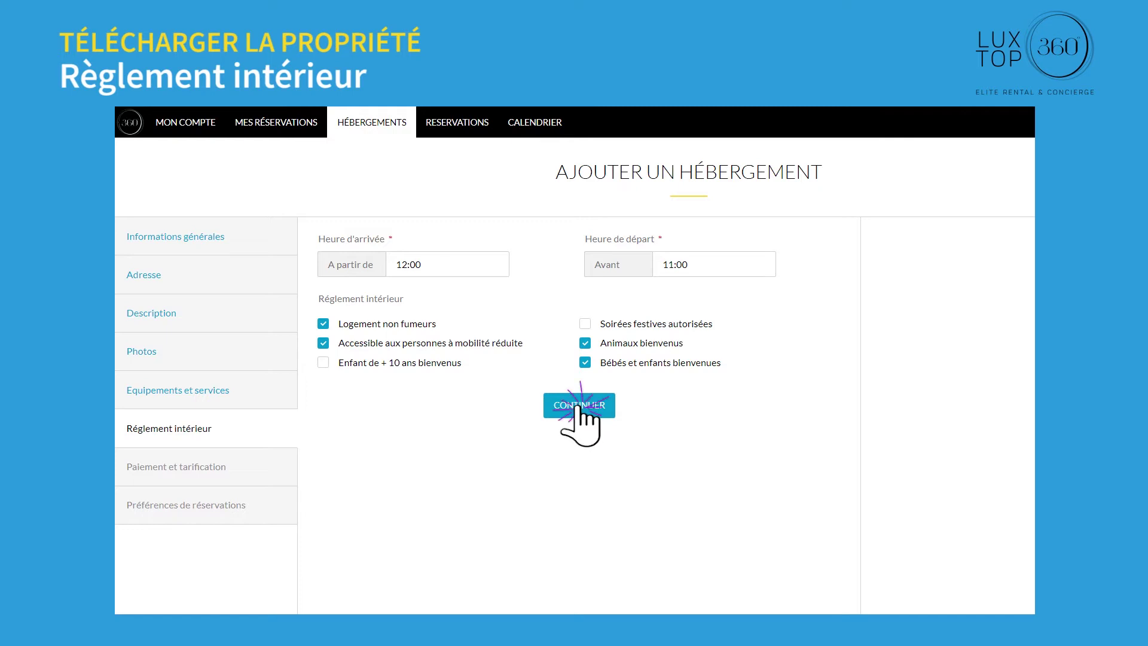
pyautogui.click(577, 406)
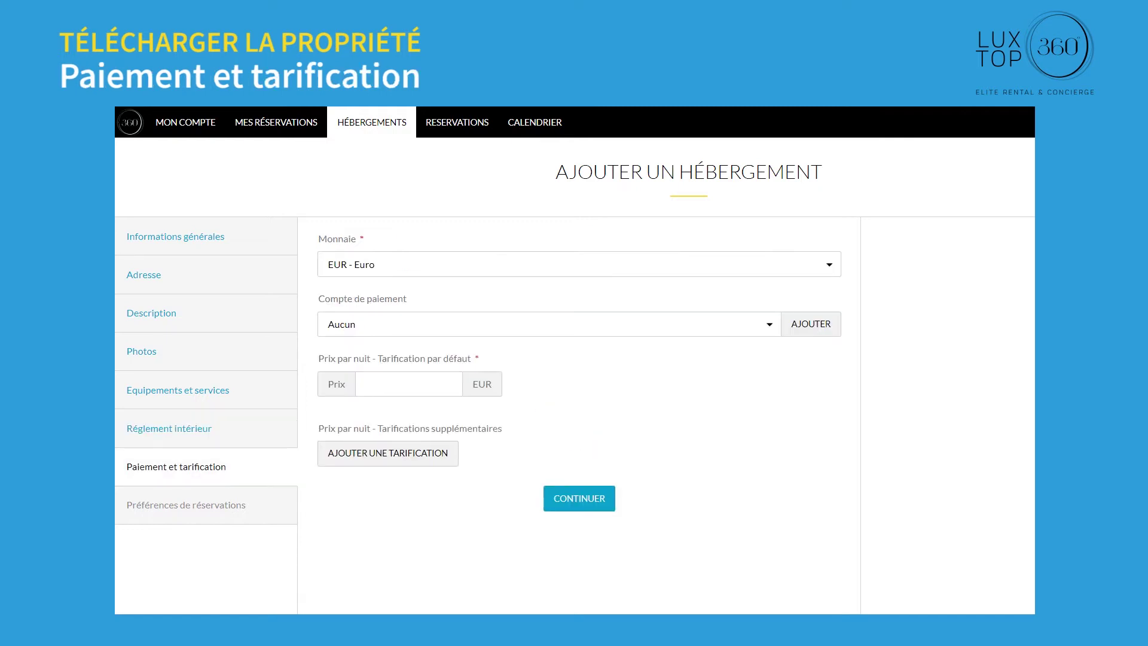
# Step: Keep the payment account on Aucun and set the default nightly price to 2800 EUR
pyautogui.click(770, 323)
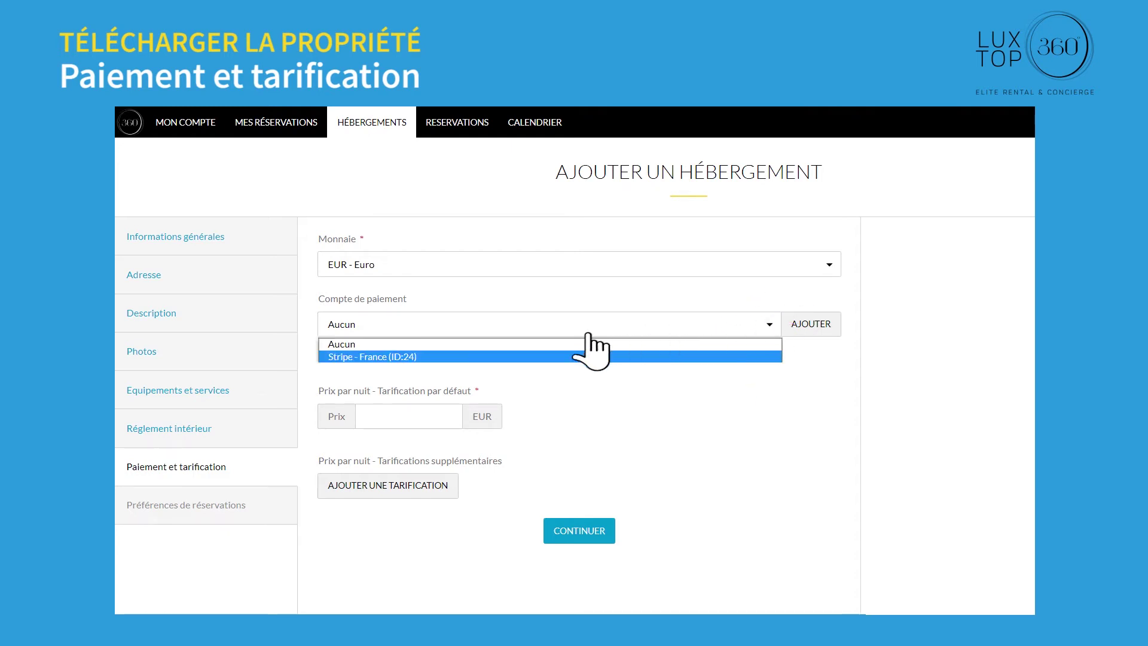
pyautogui.click(389, 356)
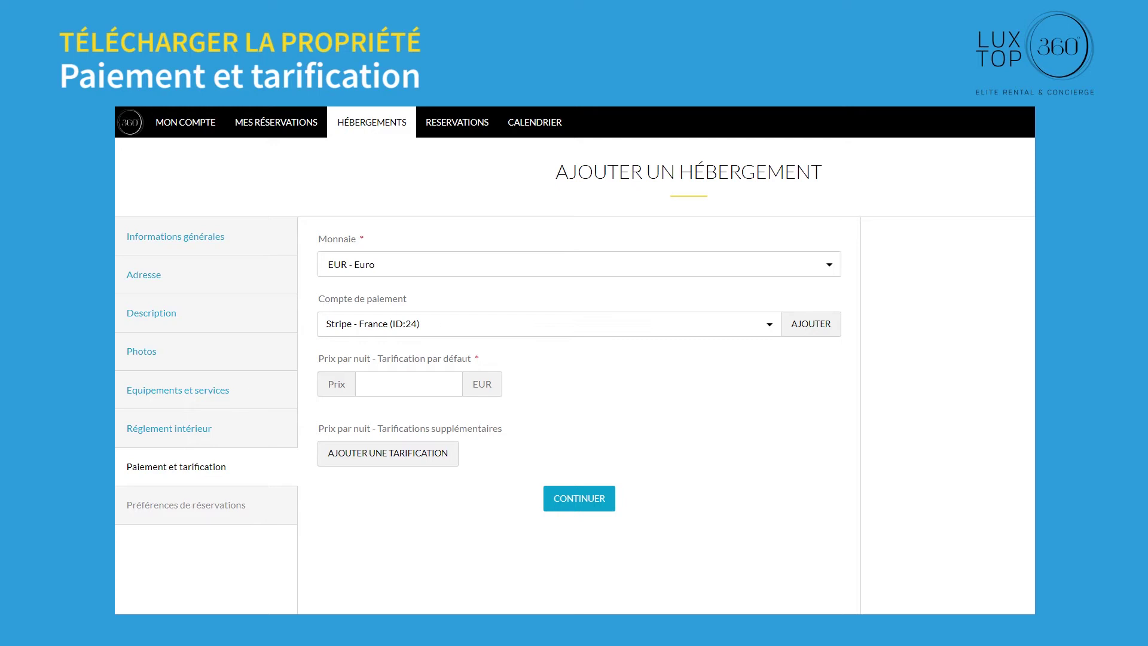
pyautogui.click(771, 324)
pyautogui.click(372, 344)
pyautogui.click(383, 384)
pyautogui.write('2800')
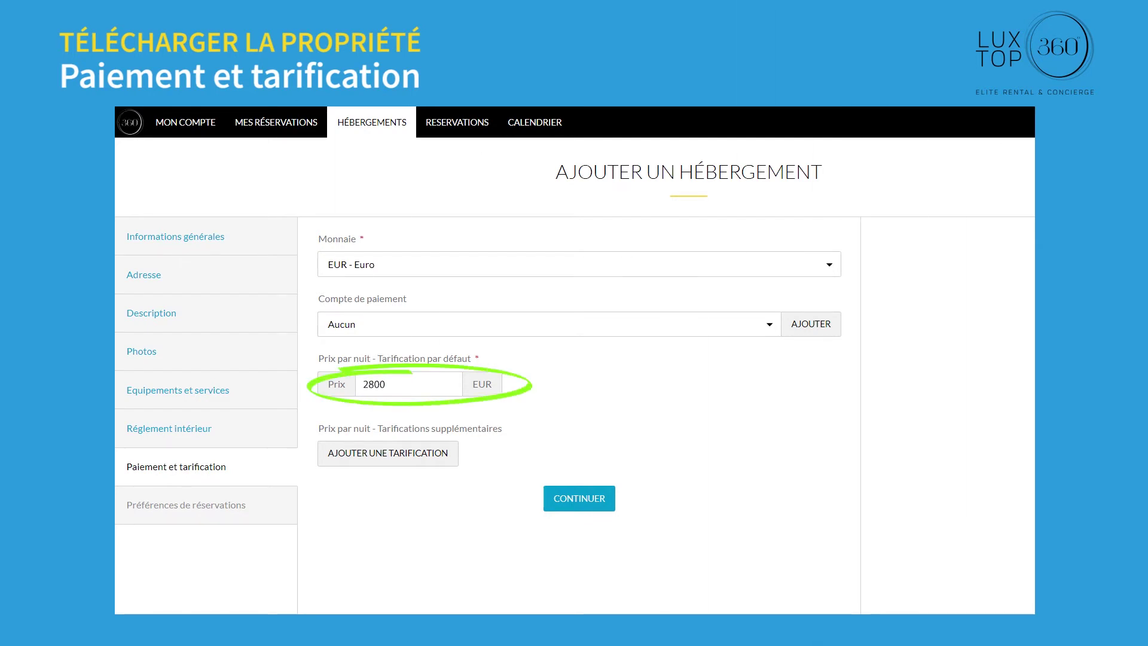
# Step: Add a 3800 EUR nightly rate from 23/12/2021 to 31/12/2021
pyautogui.click(366, 457)
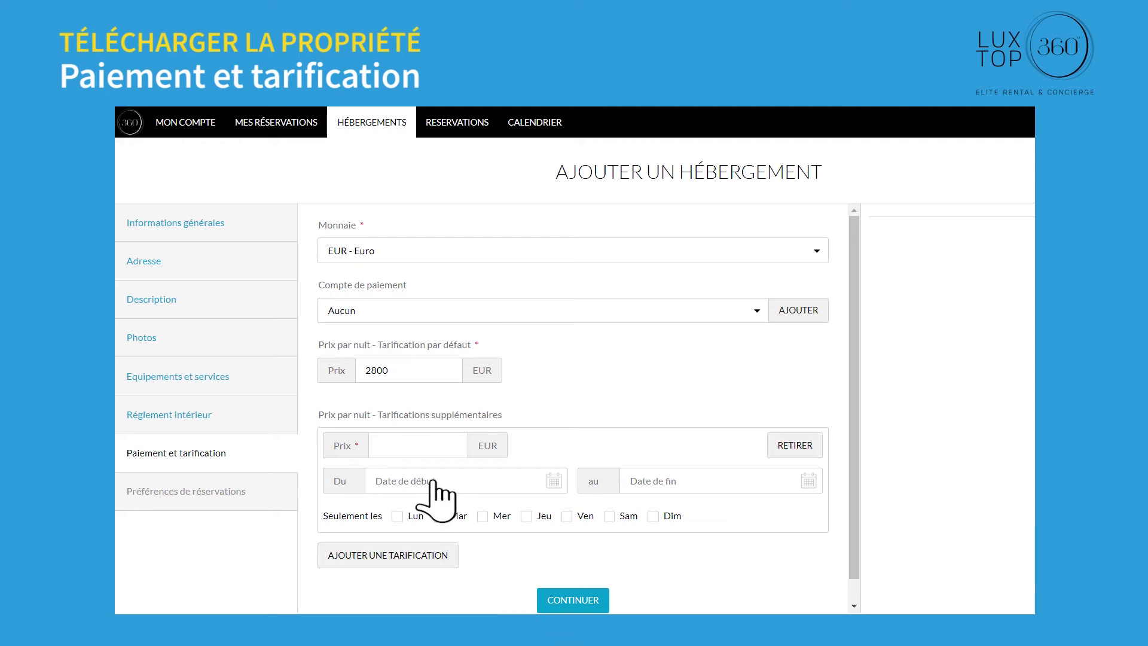
pyautogui.click(434, 481)
pyautogui.click(479, 382)
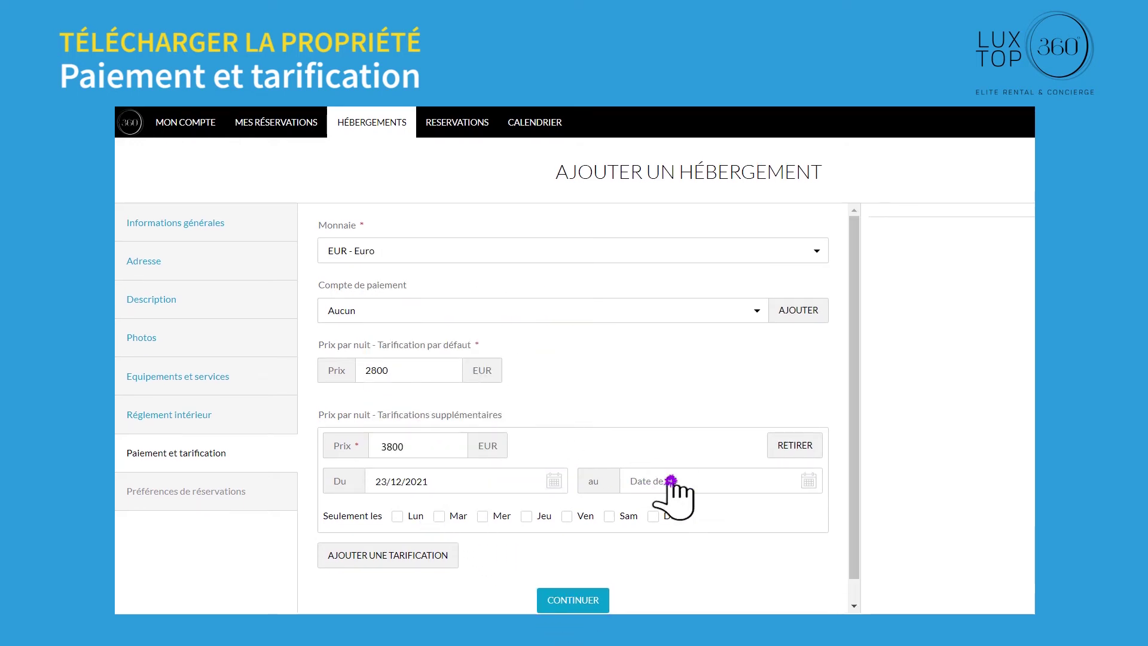
pyautogui.click(672, 475)
pyautogui.click(772, 441)
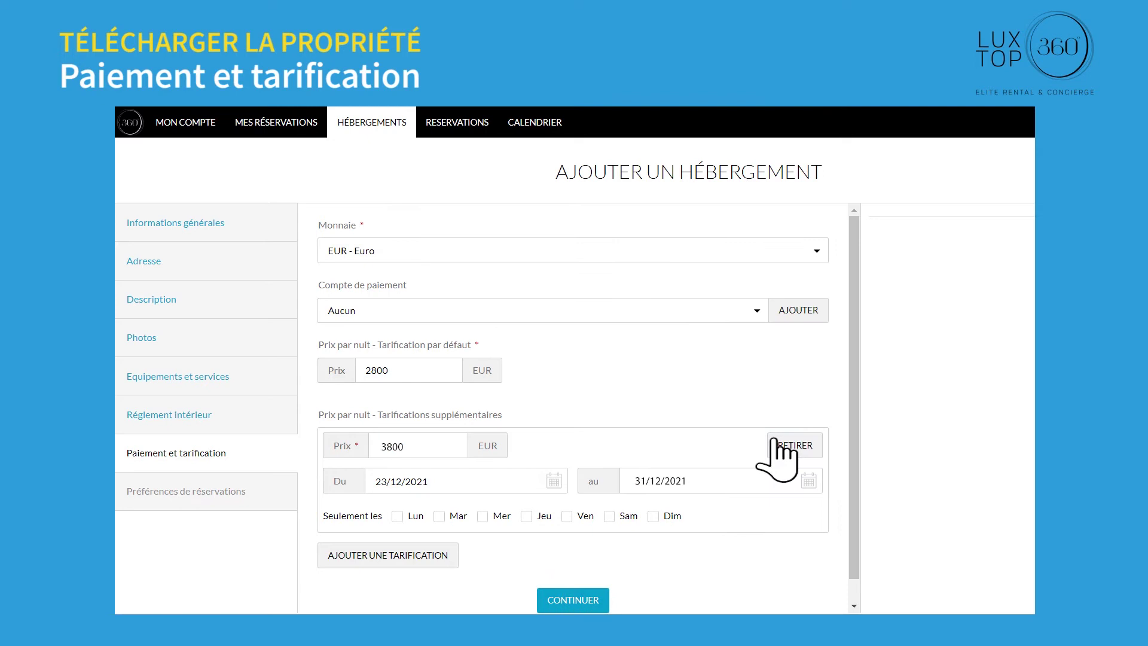
pyautogui.click(574, 599)
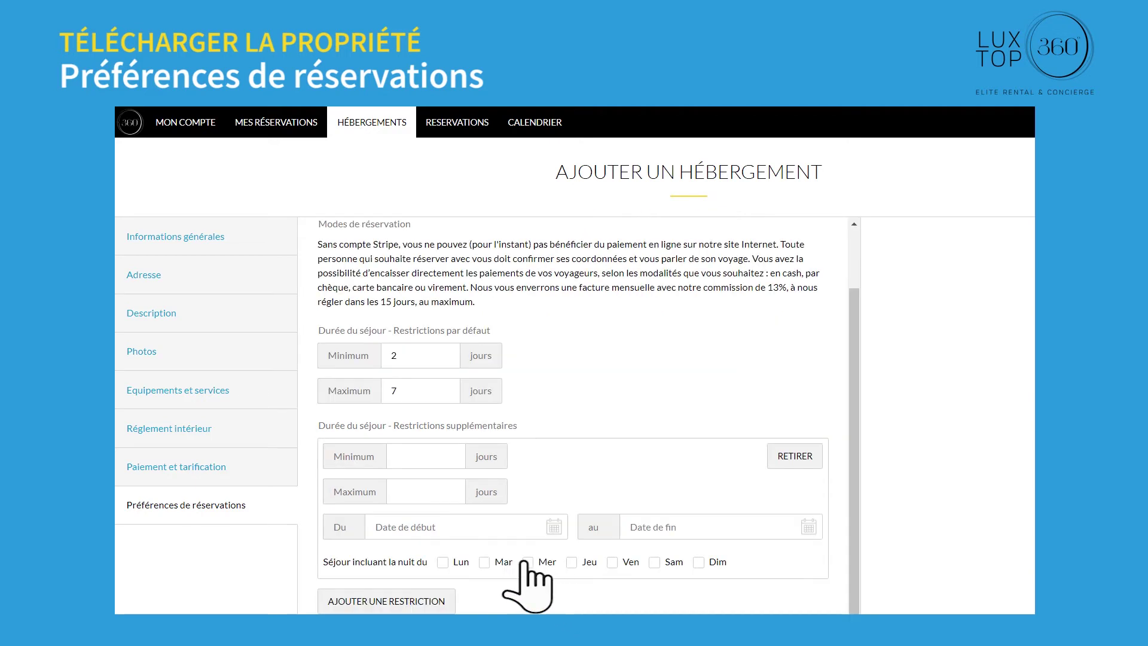
# Step: Apply the 2–4 day stay restriction from 23/12/2021 to 31/12/2021 and publish the villa listing
pyautogui.click(430, 520)
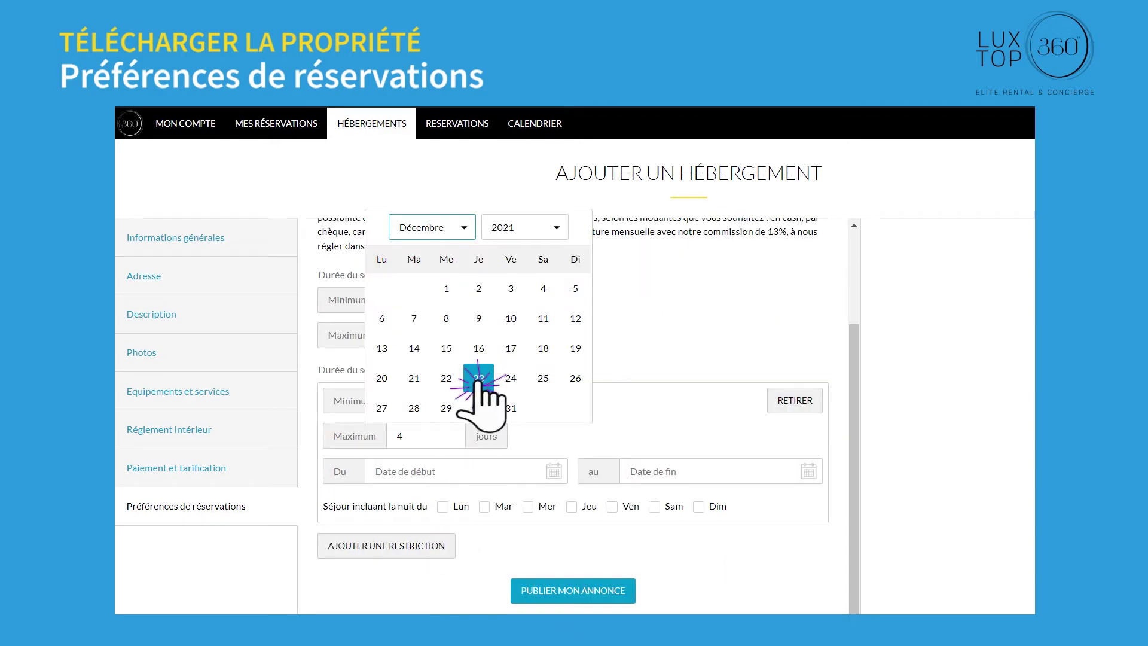
pyautogui.click(478, 378)
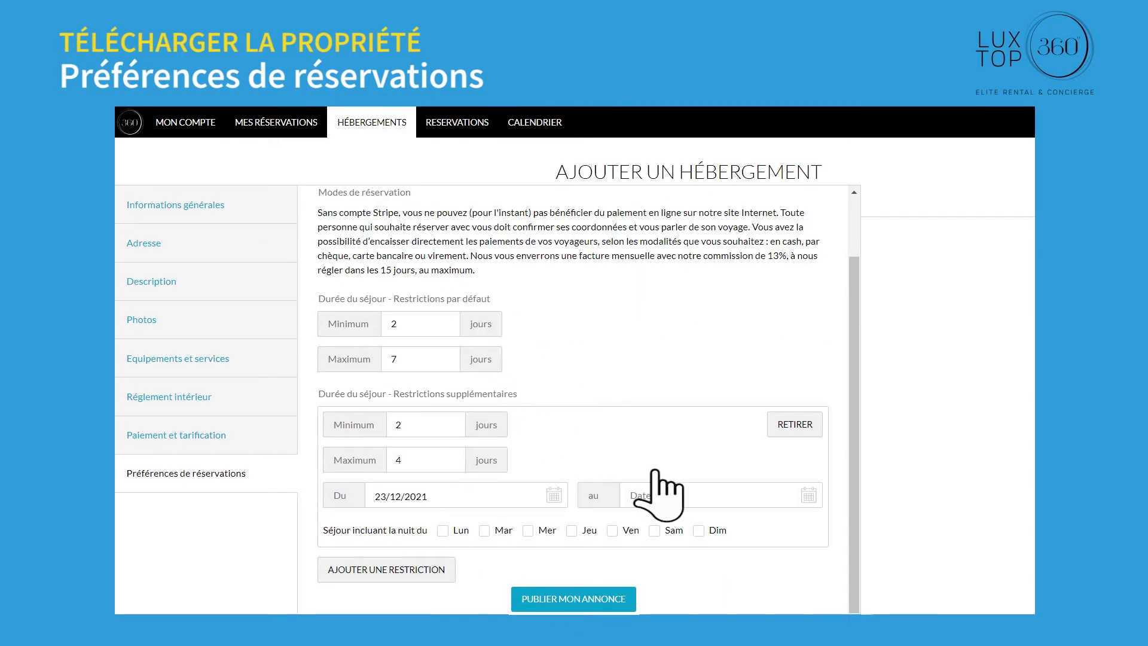
pyautogui.click(692, 493)
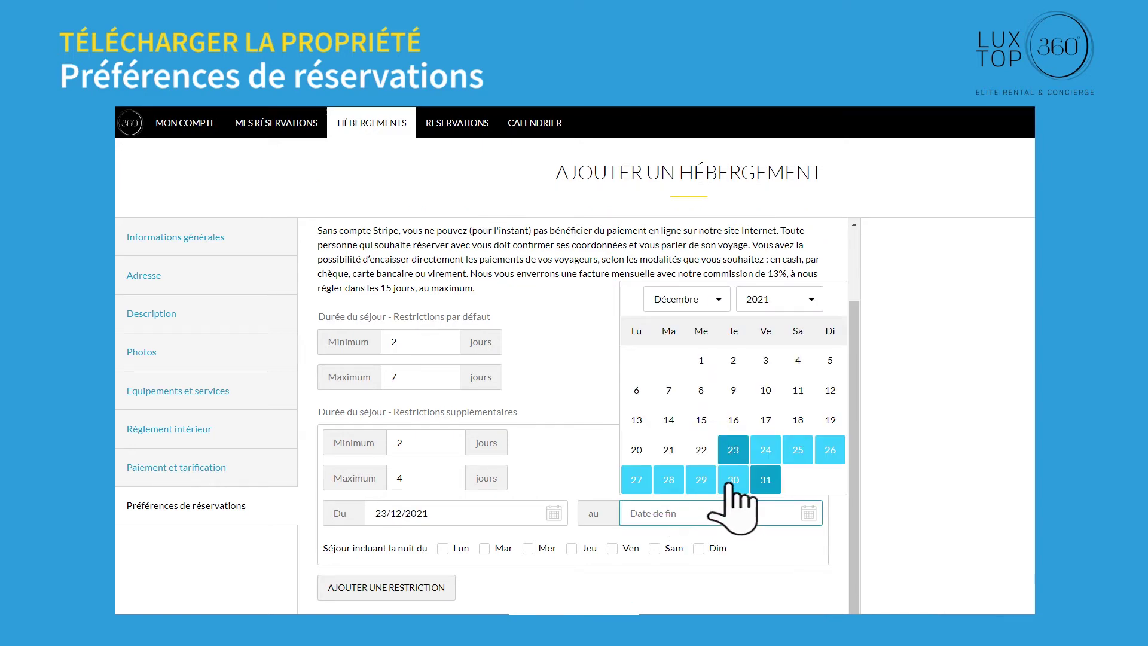
pyautogui.click(765, 480)
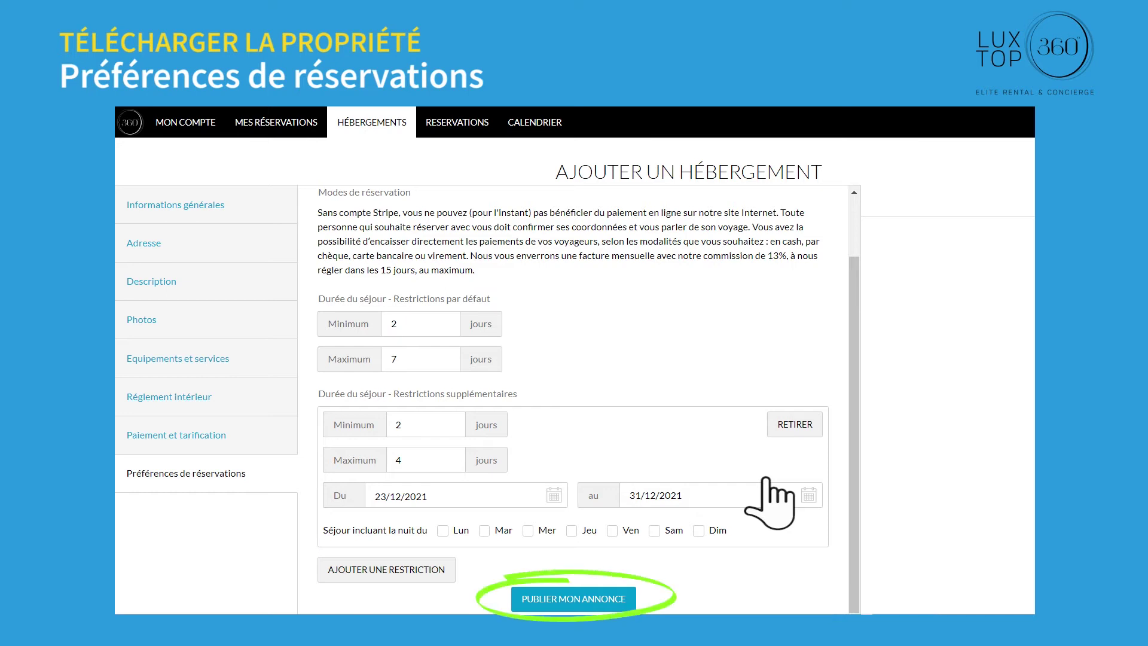
pyautogui.click(571, 598)
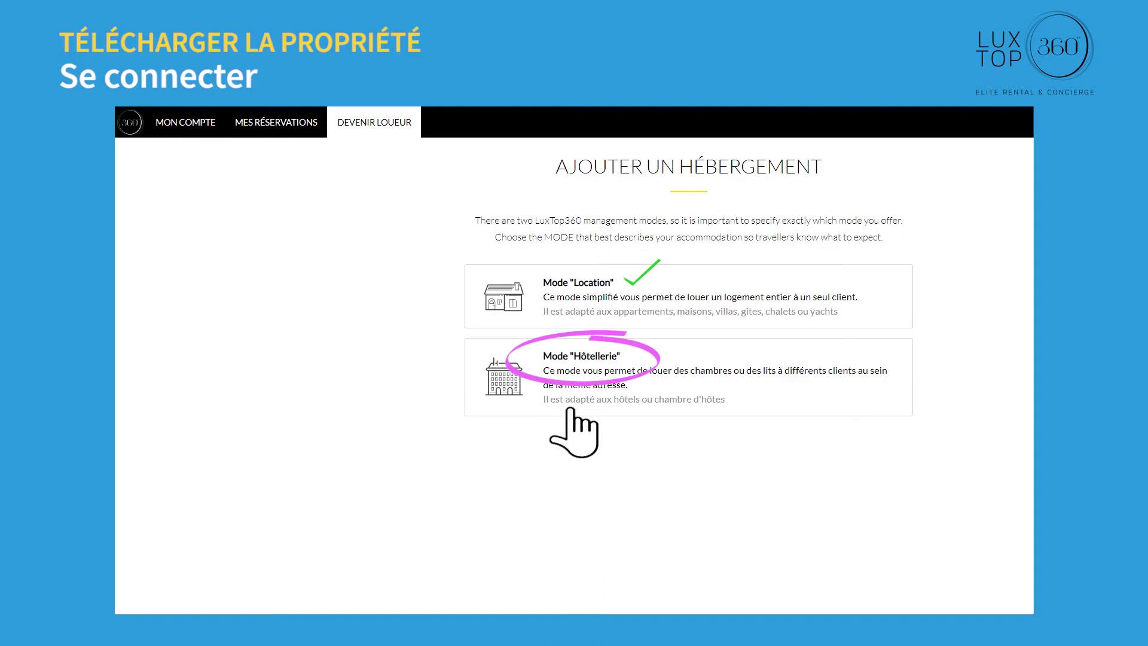
# Step: Choose the Hôtellerie mode card for the new accommodation
pyautogui.click(577, 367)
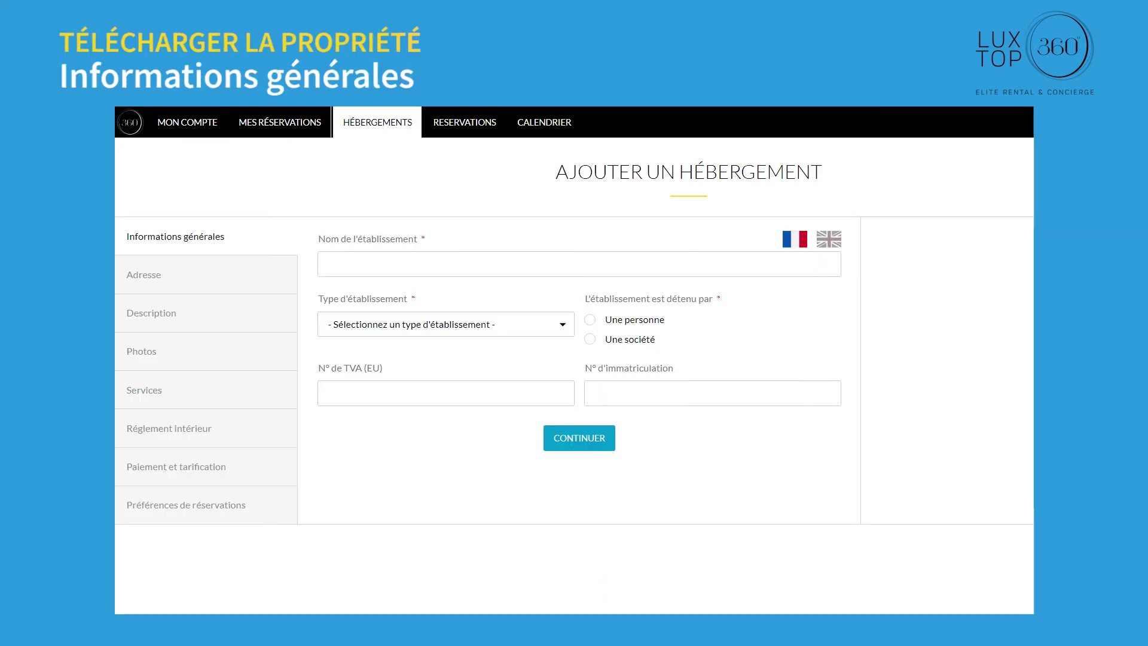
# Step: Name it Villa Riva Samui, type Hôtel, owner Une personne, and enter its VAT and registration numbers
pyautogui.write('Villa Riva Samui')
pyautogui.click(565, 325)
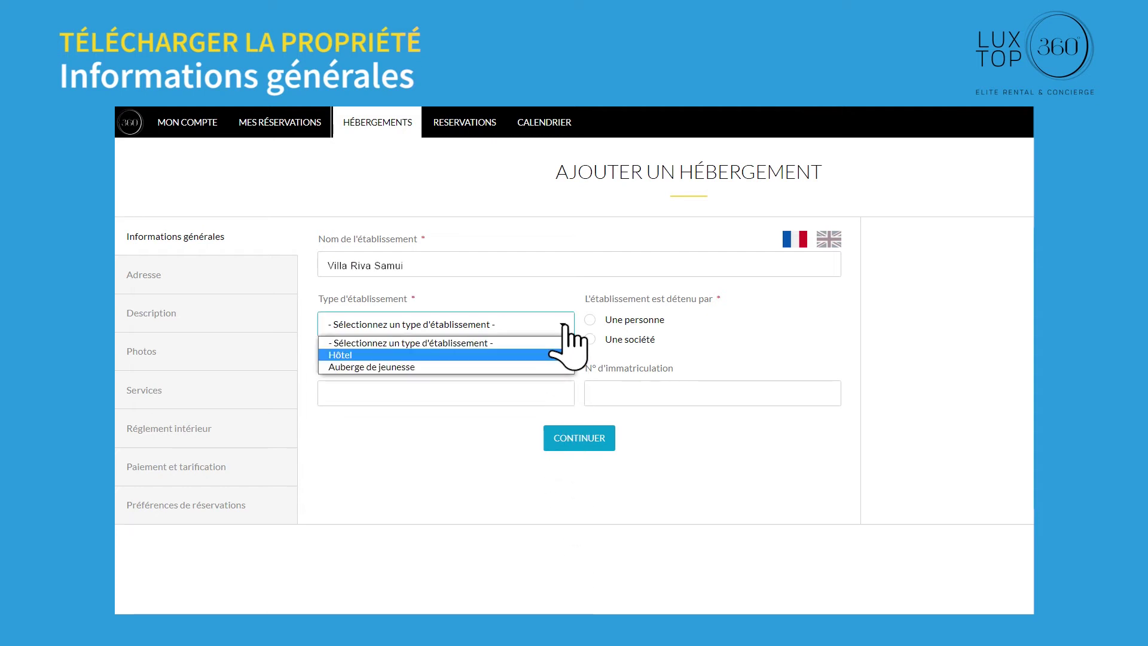
pyautogui.click(390, 355)
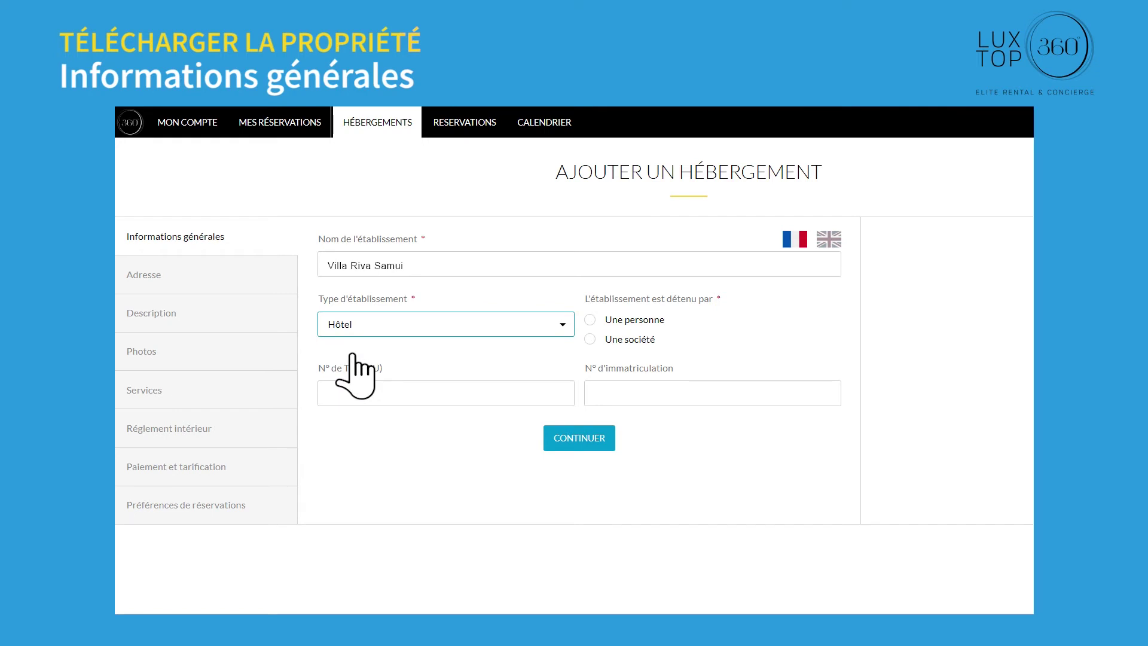
pyautogui.click(619, 320)
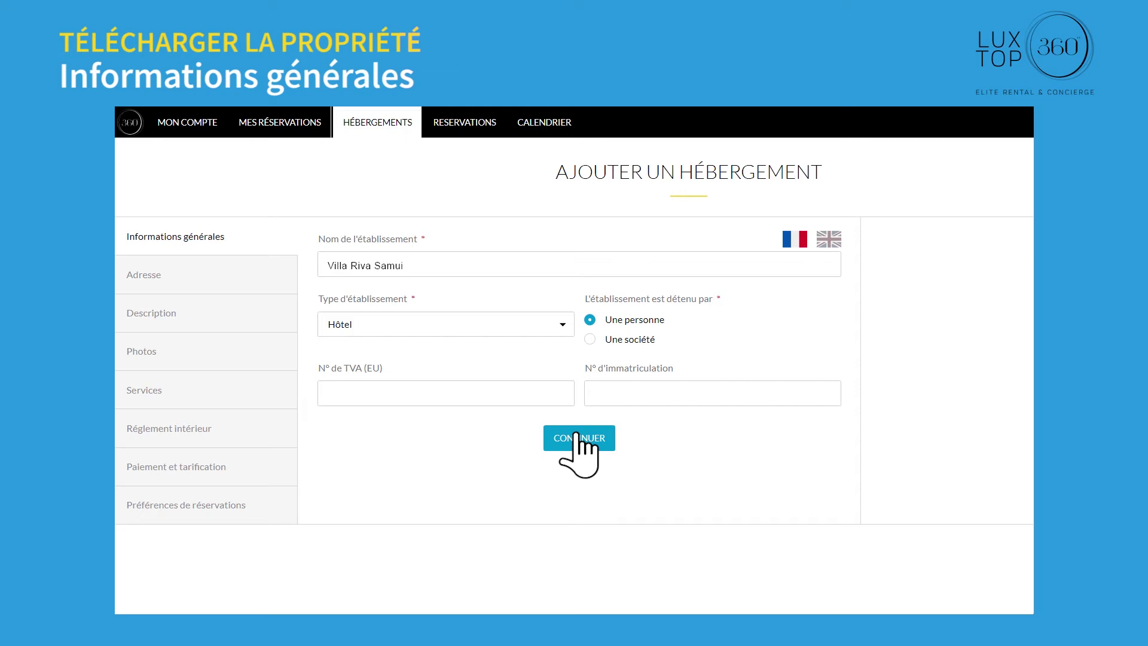
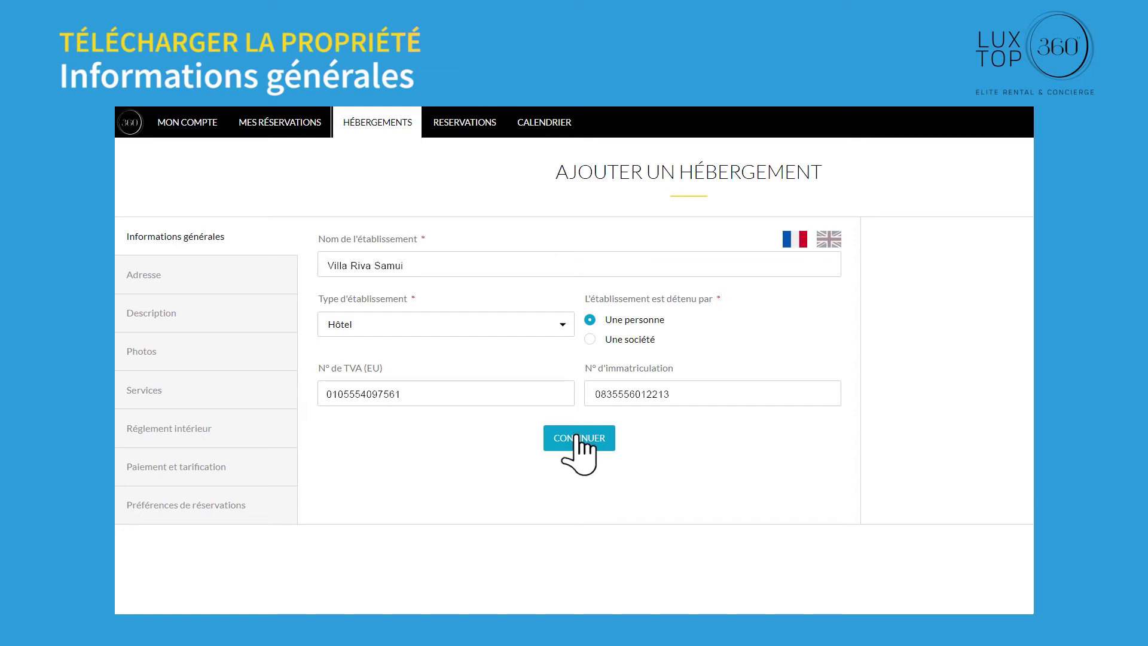
pyautogui.click(578, 438)
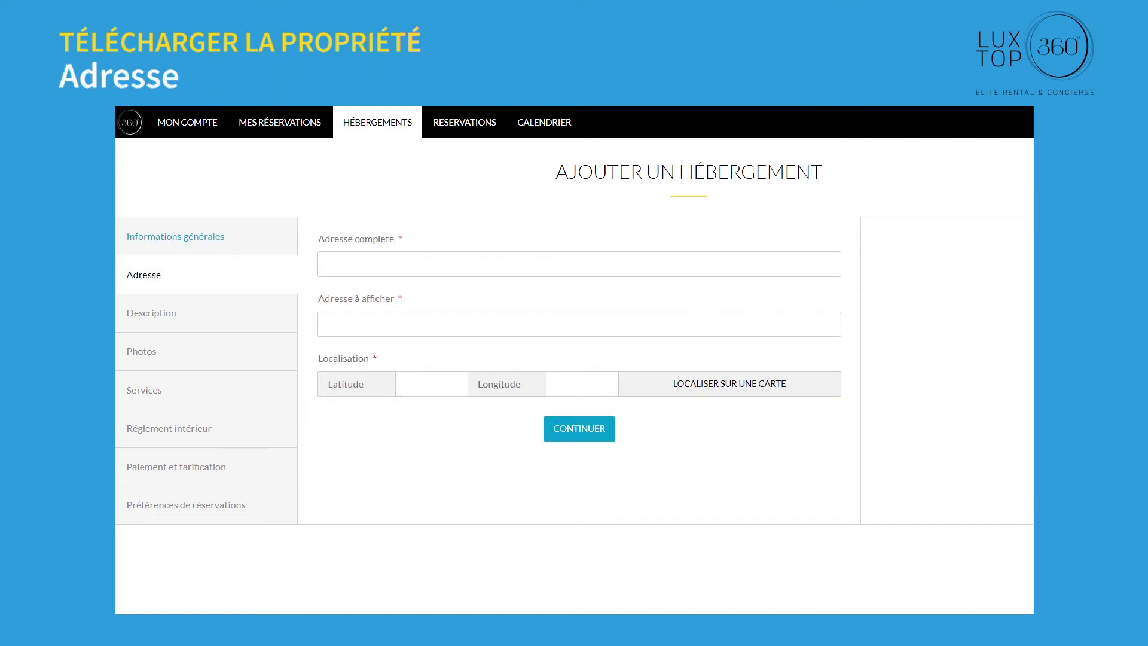
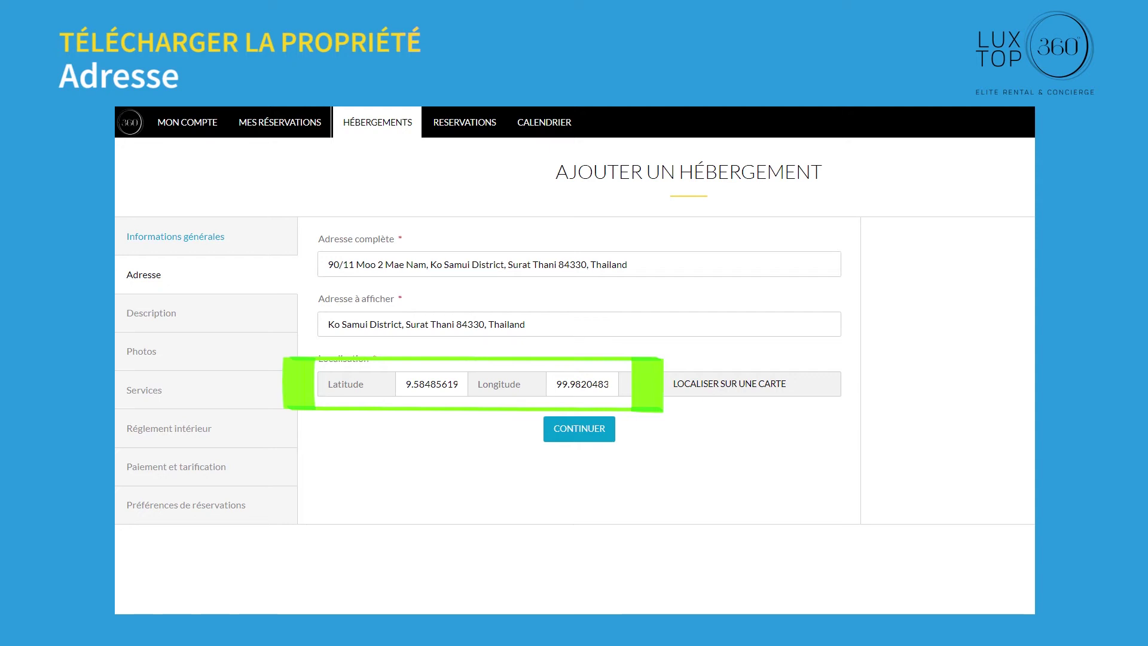
# Step: Enter the villa's full and display address plus latitude/longitude, and confirm the map pin
pyautogui.click(728, 382)
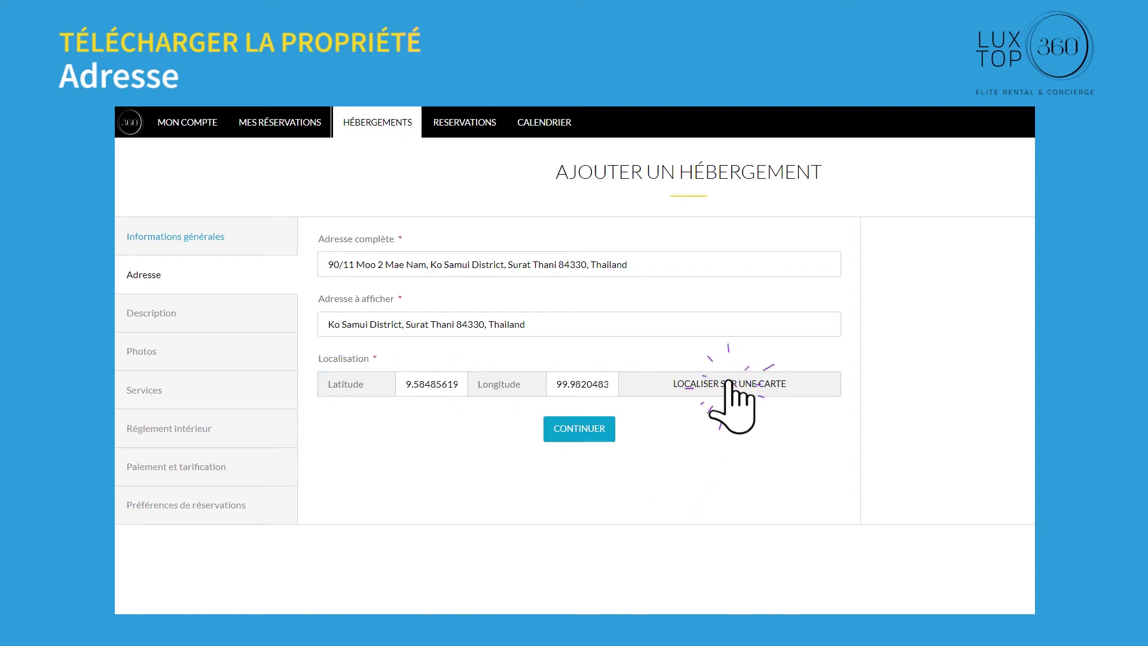
pyautogui.click(683, 346)
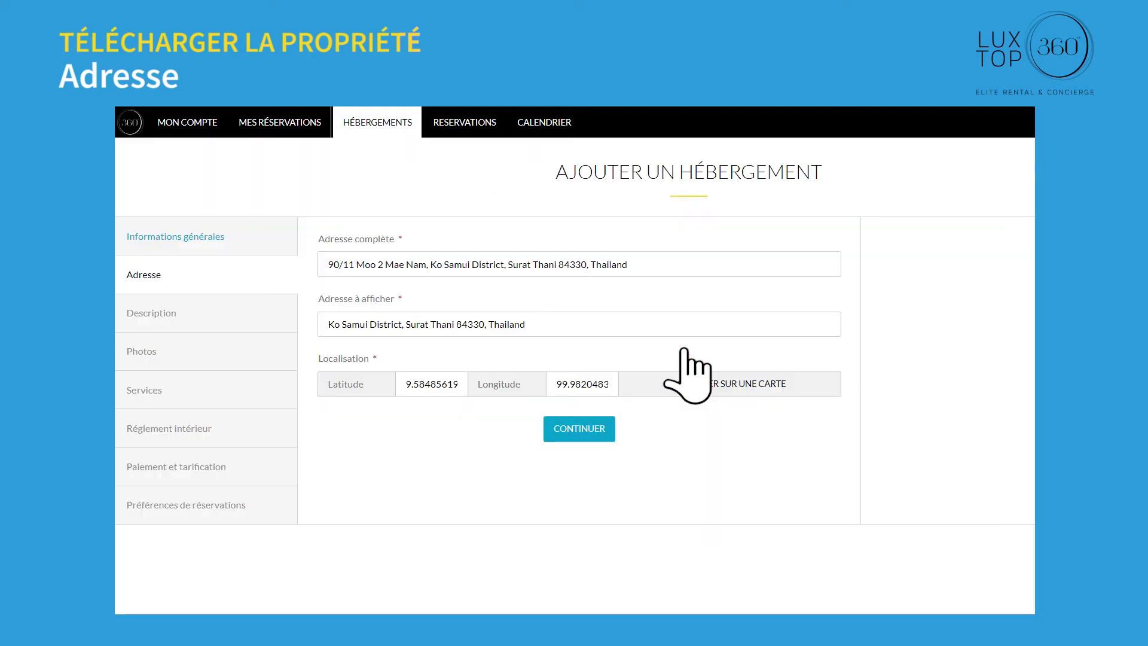
pyautogui.click(569, 427)
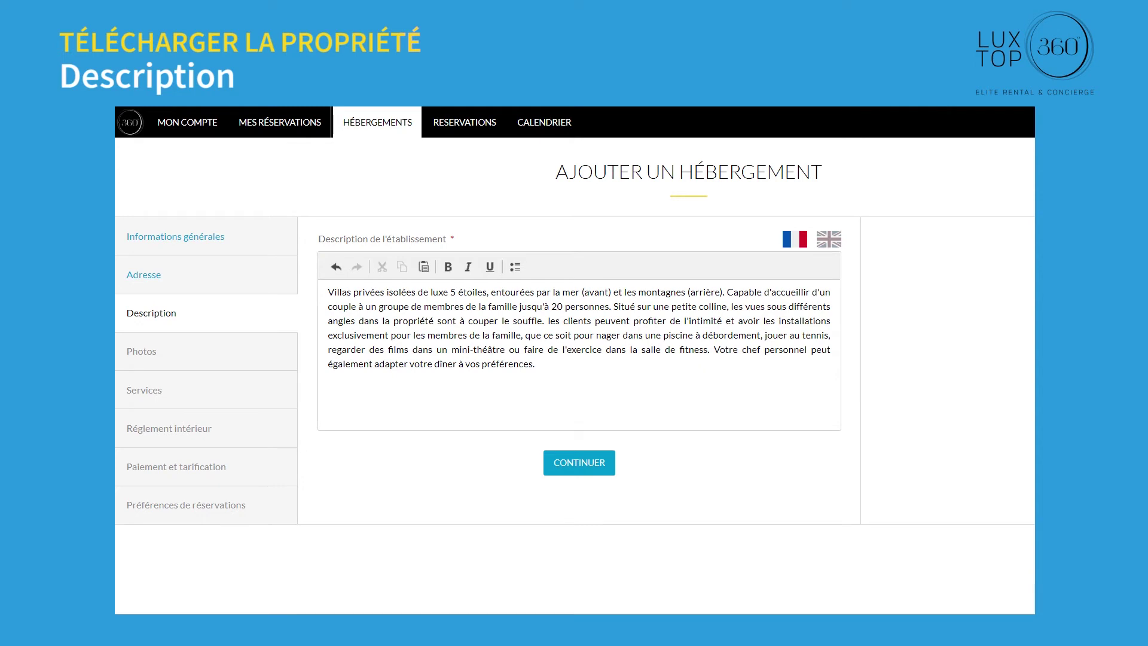
# Step: Save the description and tick services like Ménage, Chauffeur and Transfert aéroport
pyautogui.click(585, 462)
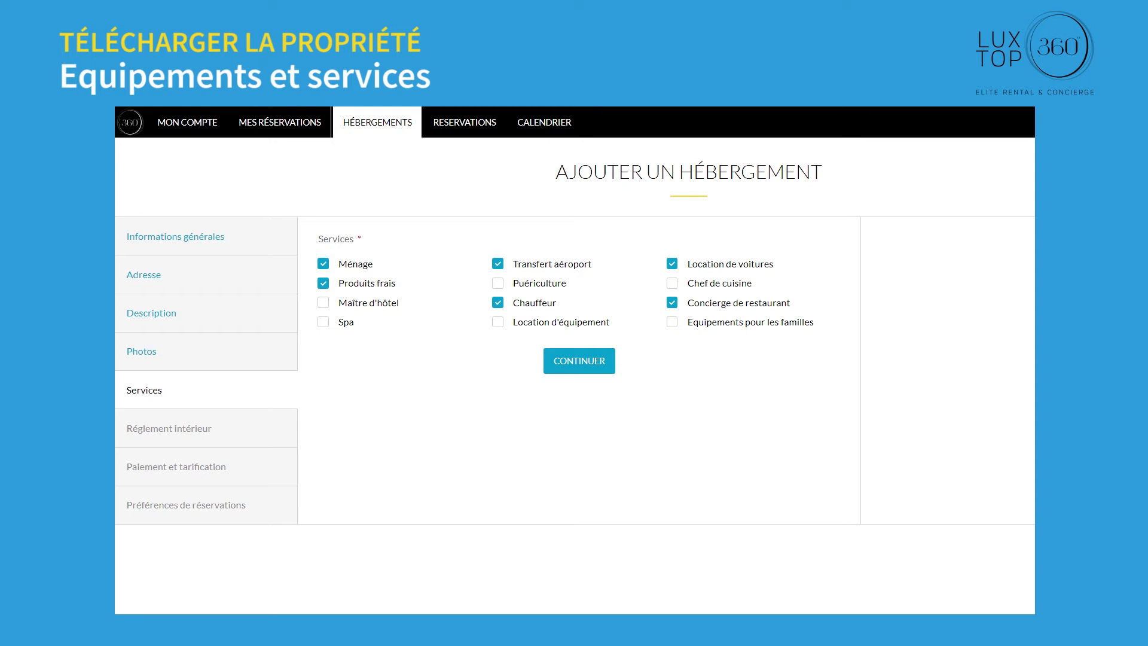
pyautogui.click(579, 360)
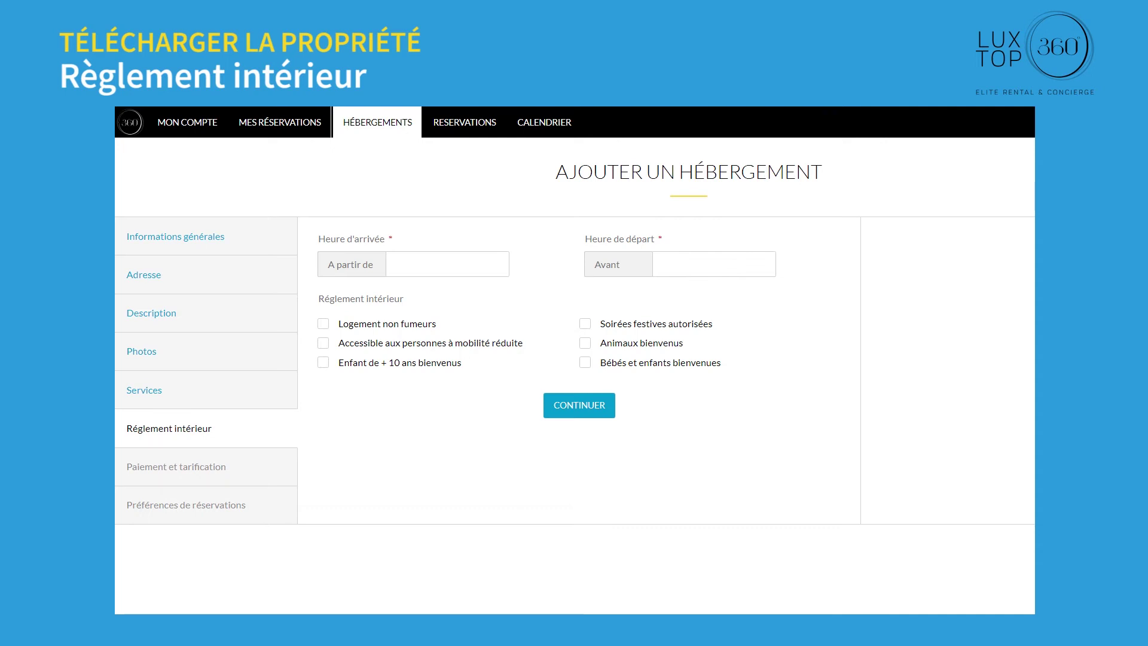
# Step: Set house rules with arrival at 12:00 and departure at 11:00
pyautogui.click(443, 266)
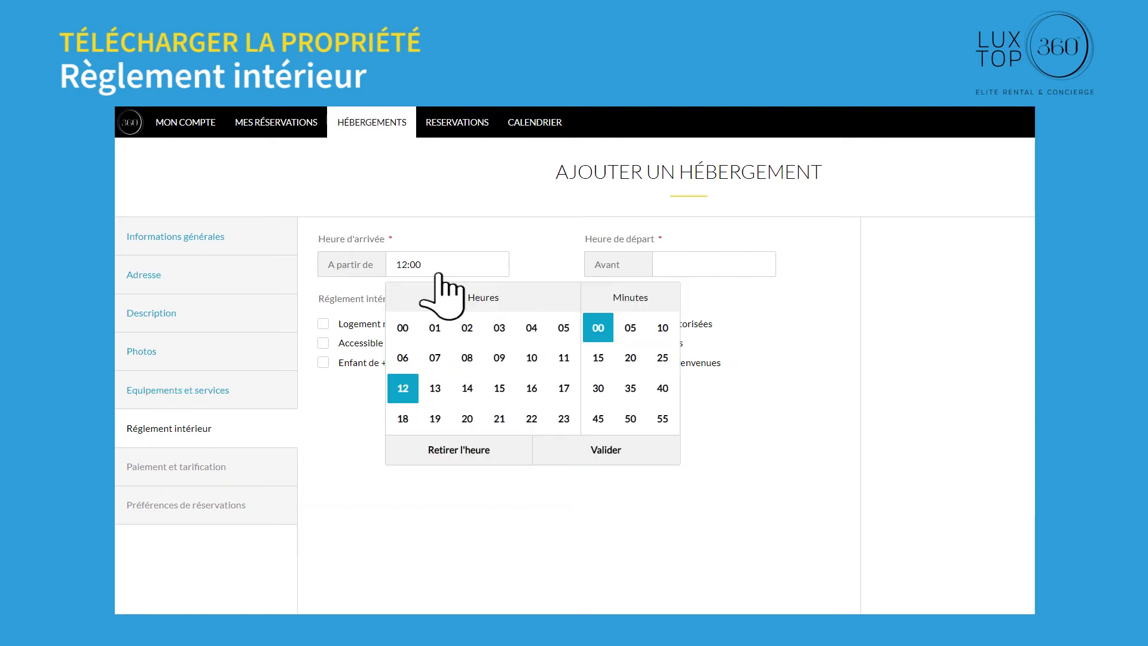
pyautogui.click(607, 448)
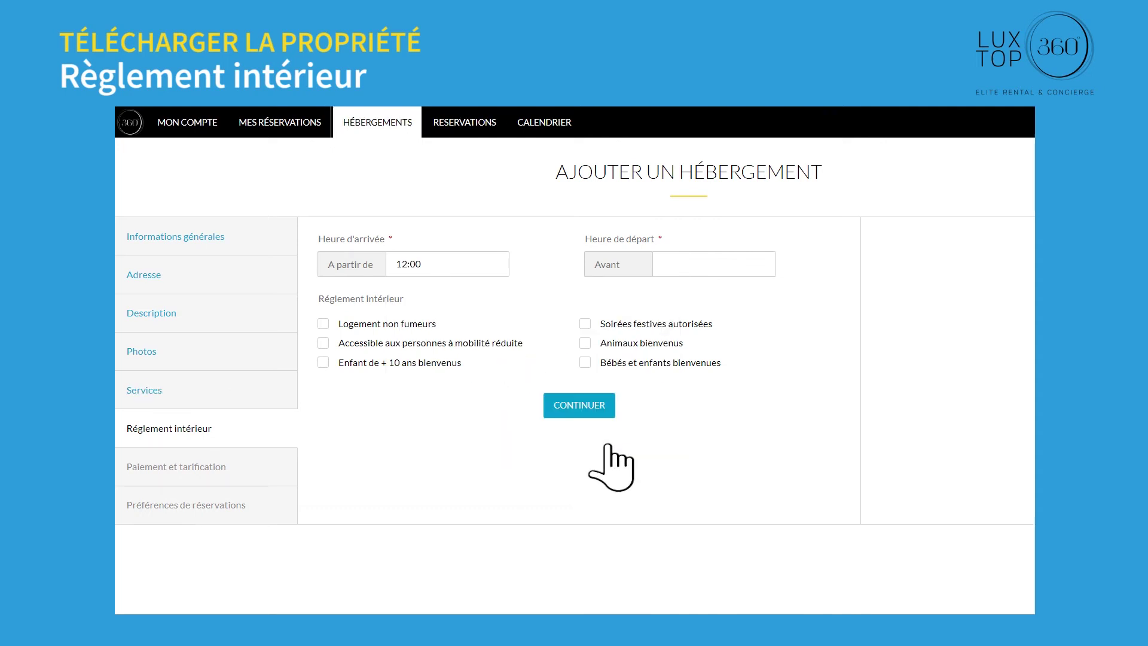
pyautogui.click(693, 264)
pyautogui.click(873, 450)
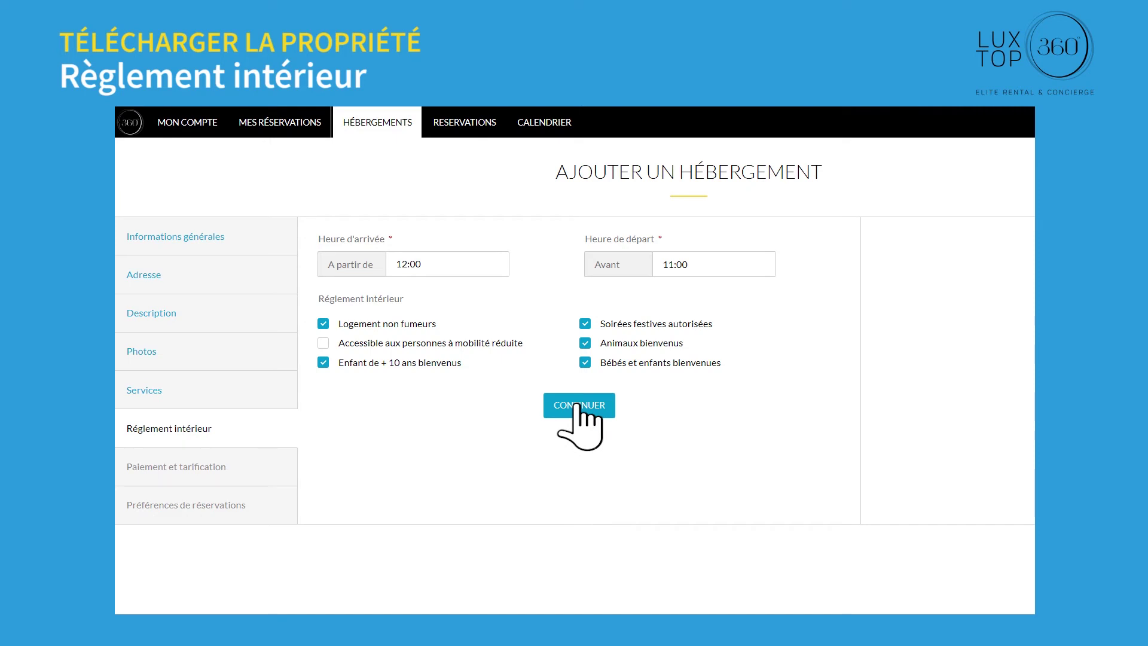
pyautogui.click(576, 404)
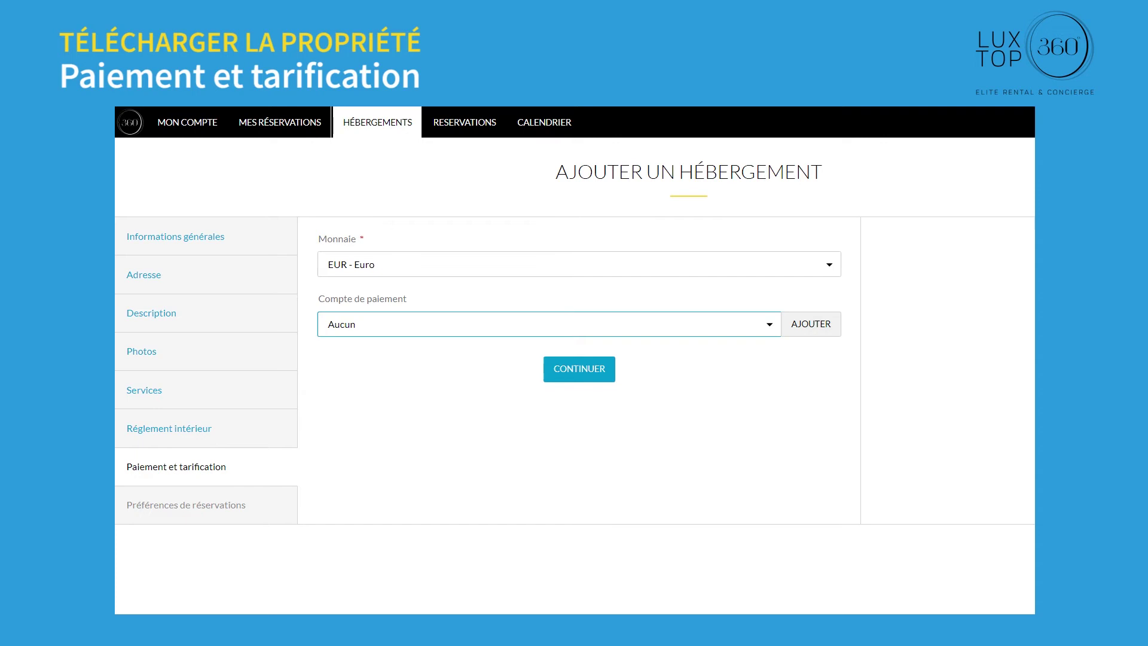
# Step: Leave the payment account as Aucun after trying Stripe - France (ID:28)
pyautogui.click(771, 322)
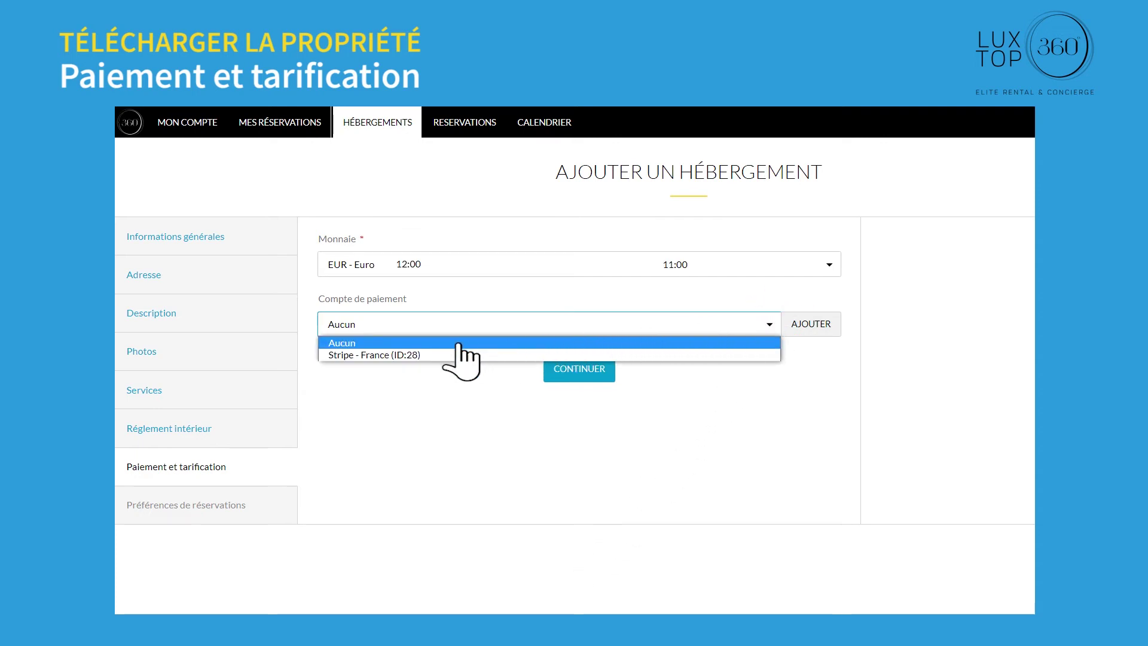
pyautogui.click(387, 355)
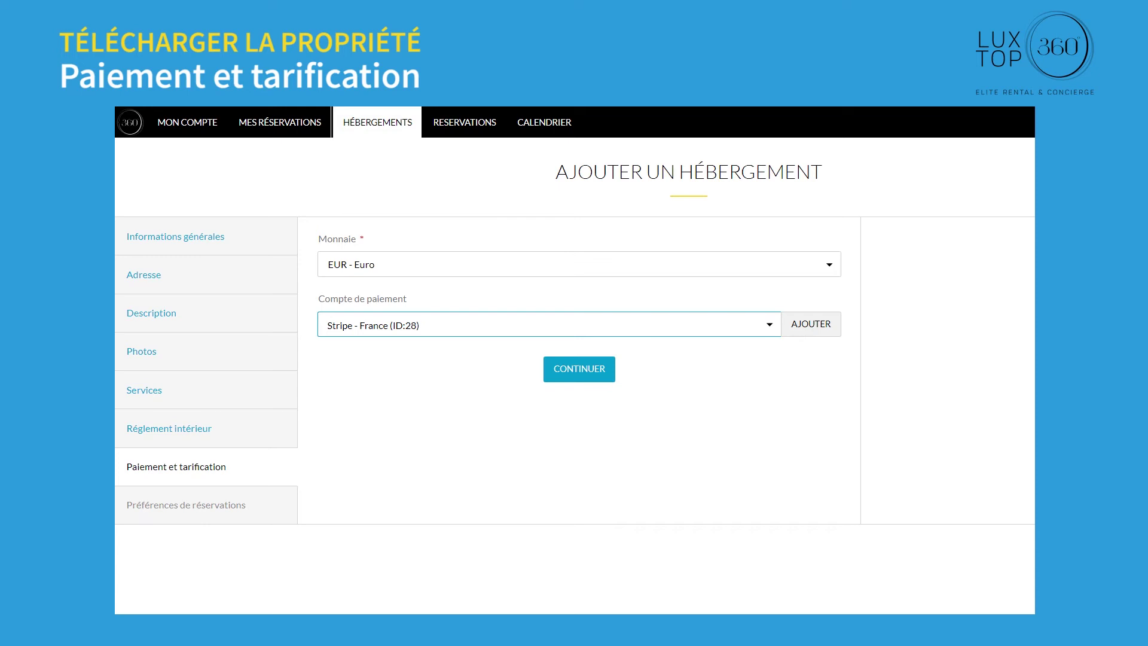
pyautogui.click(770, 324)
pyautogui.click(372, 343)
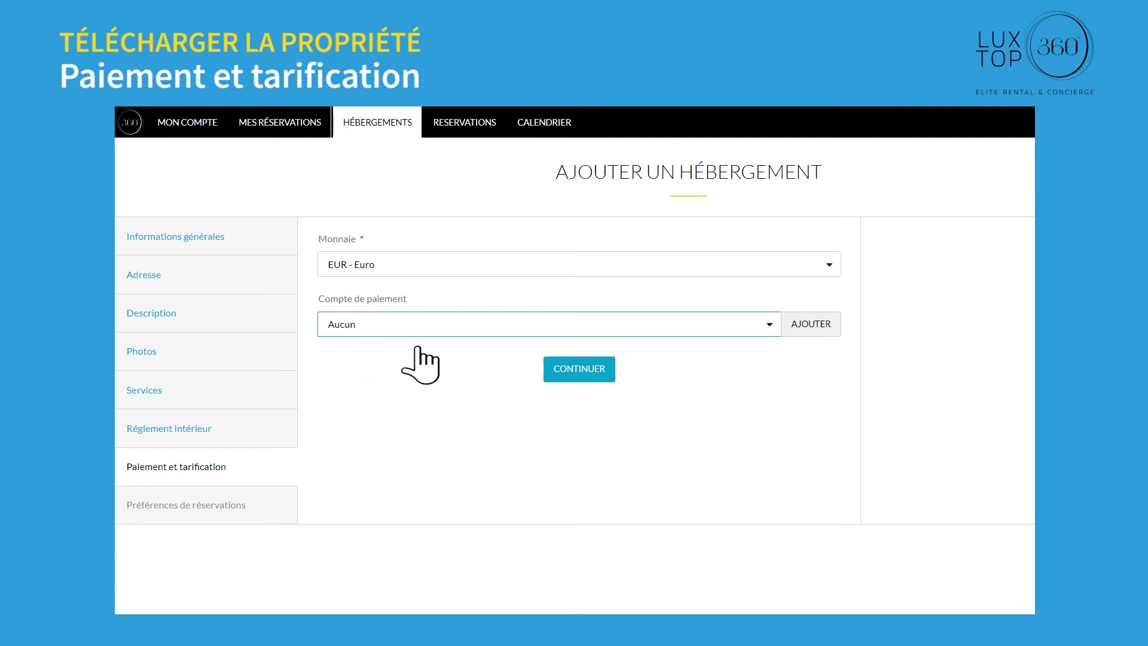
pyautogui.click(578, 372)
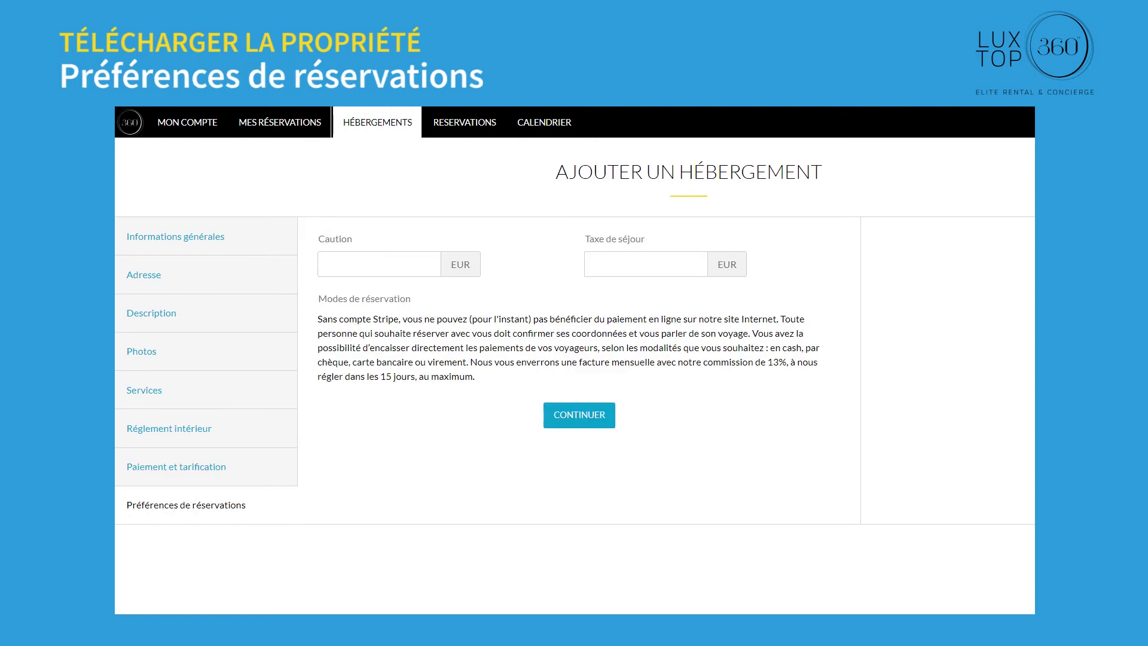
# Step: Enter a 500 EUR Caution and a 60 EUR Taxe de séjour, then save the property
pyautogui.write('500')
pyautogui.press('Tab')
pyautogui.write('60')
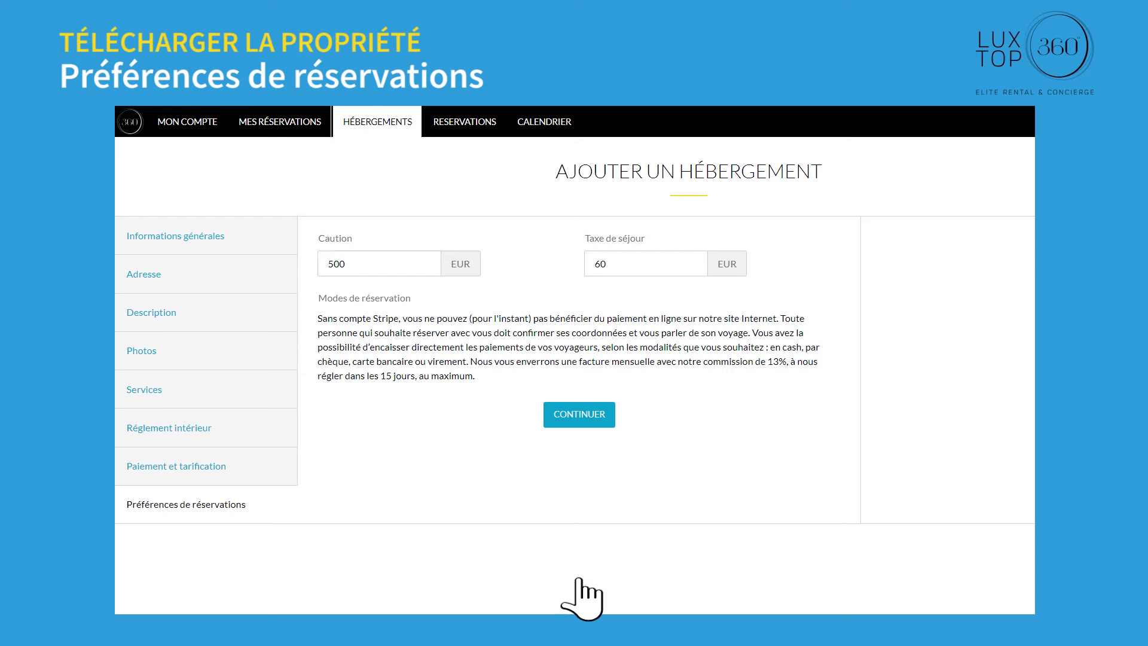
pyautogui.click(581, 414)
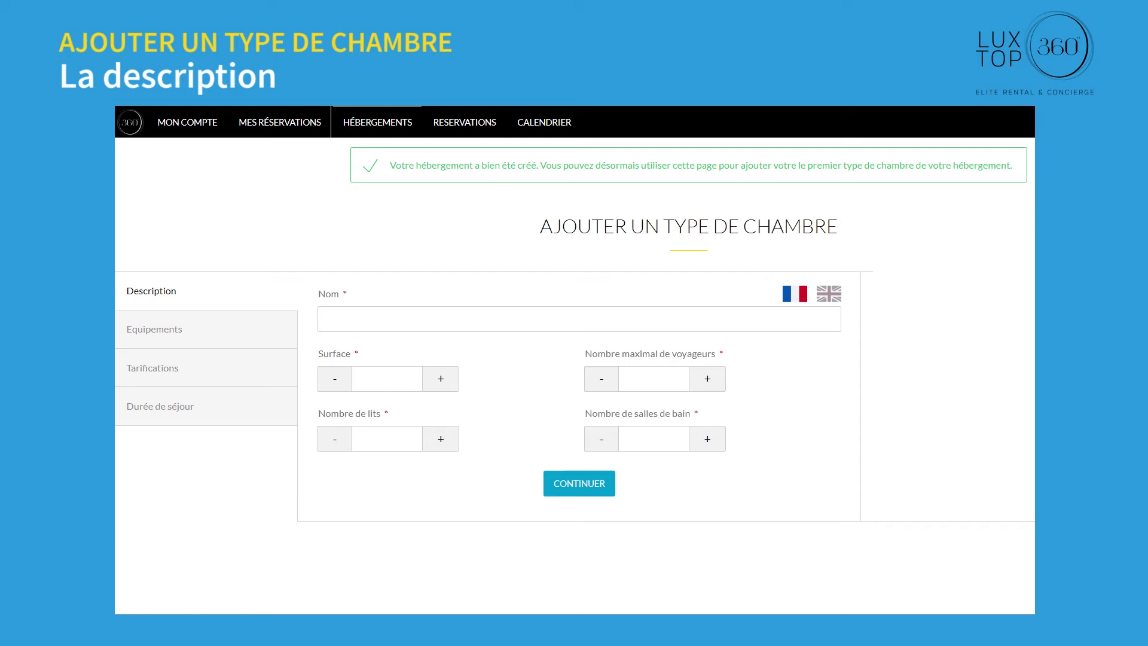
# Step: Name the room type Riva 7BR with a 180 surface and 7 beds
pyautogui.write('Riva 7BR')
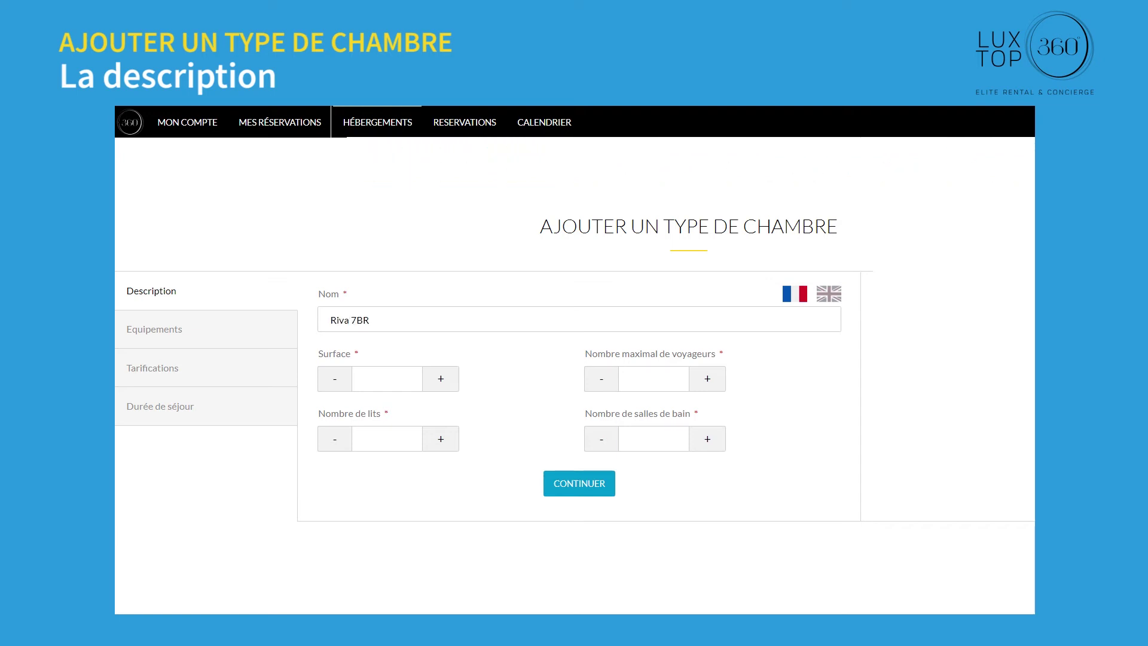
pyautogui.write('180')
pyautogui.click(387, 438)
pyautogui.write('7')
pyautogui.click(577, 482)
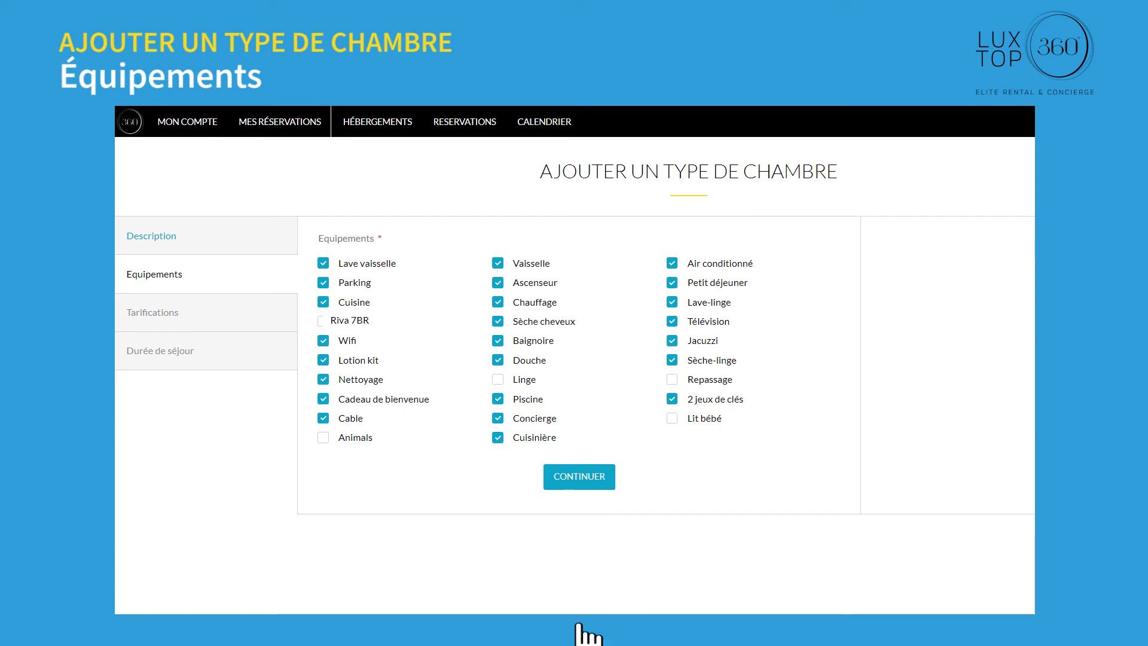
# Step: Price Riva 7BR at 3800 EUR per night with an added 4200 EUR weekend rate
pyautogui.click(582, 481)
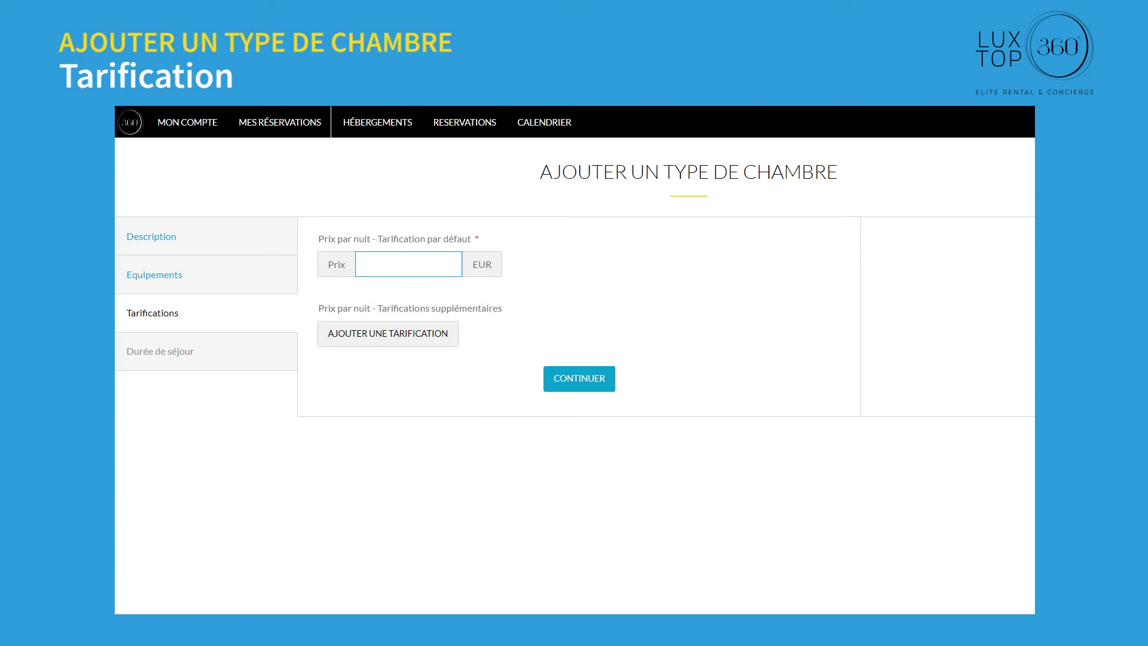
pyautogui.write('3800')
pyautogui.click(395, 335)
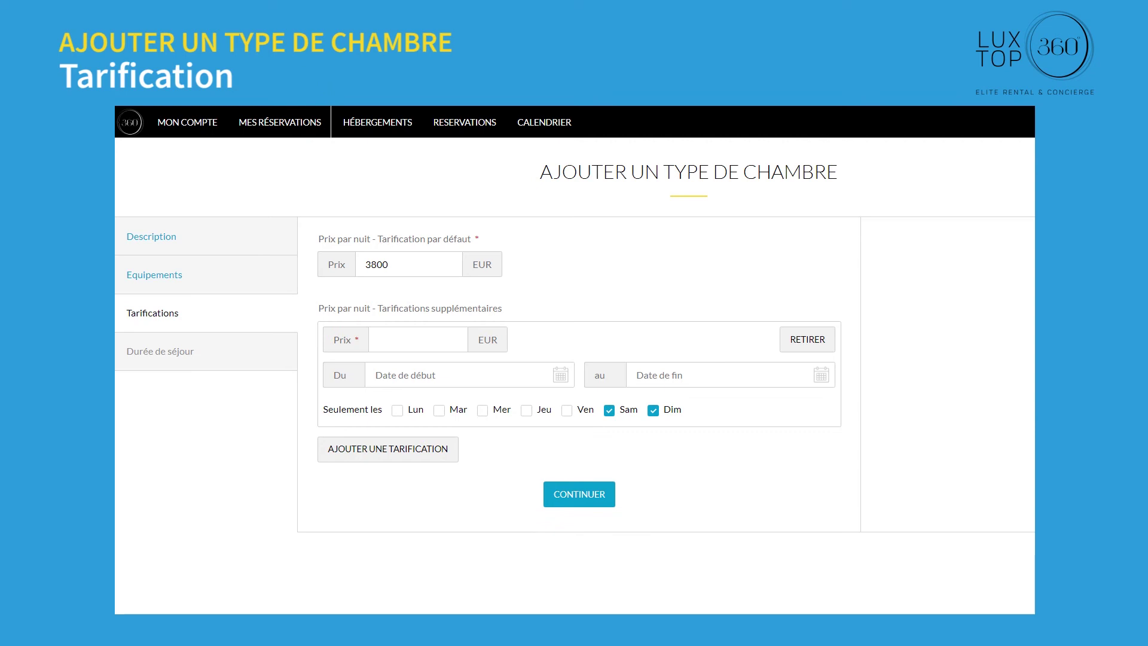
pyautogui.write('4200')
pyautogui.click(581, 495)
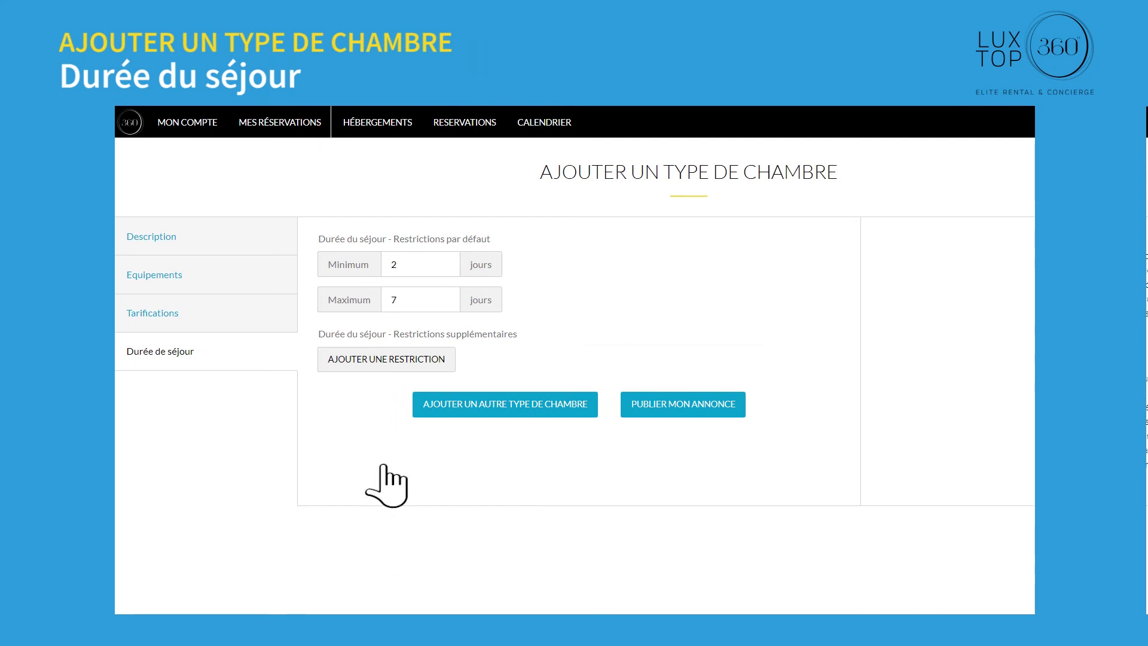
# Step: Add a 2–3 night restriction for Sam and Dim and publish the listing
pyautogui.click(388, 359)
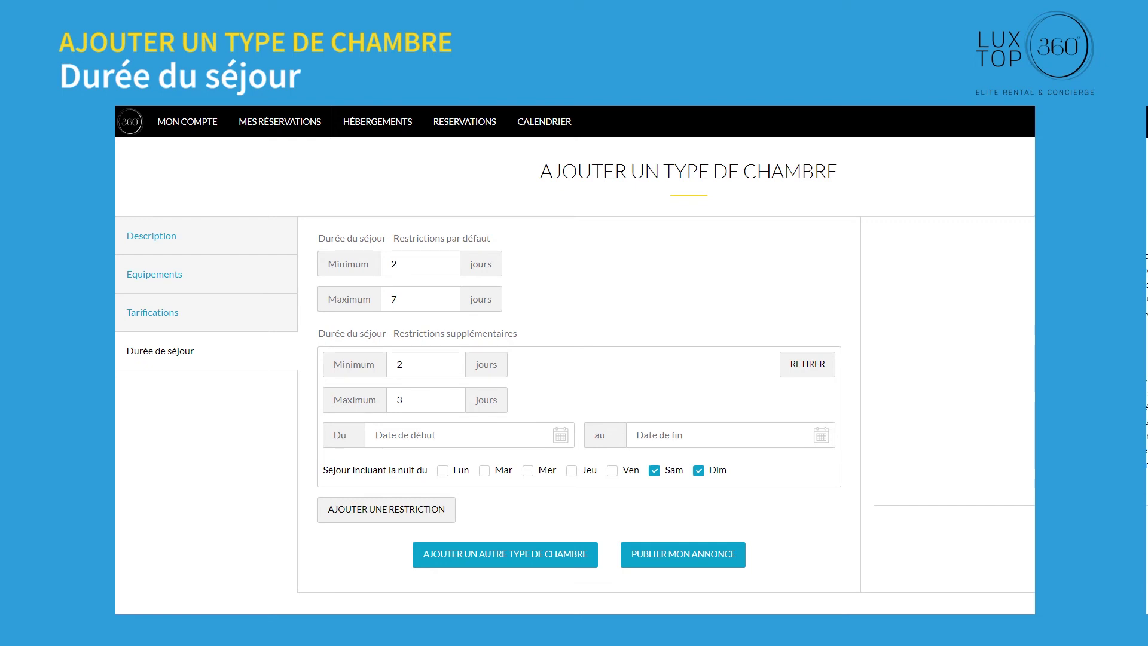
pyautogui.click(687, 555)
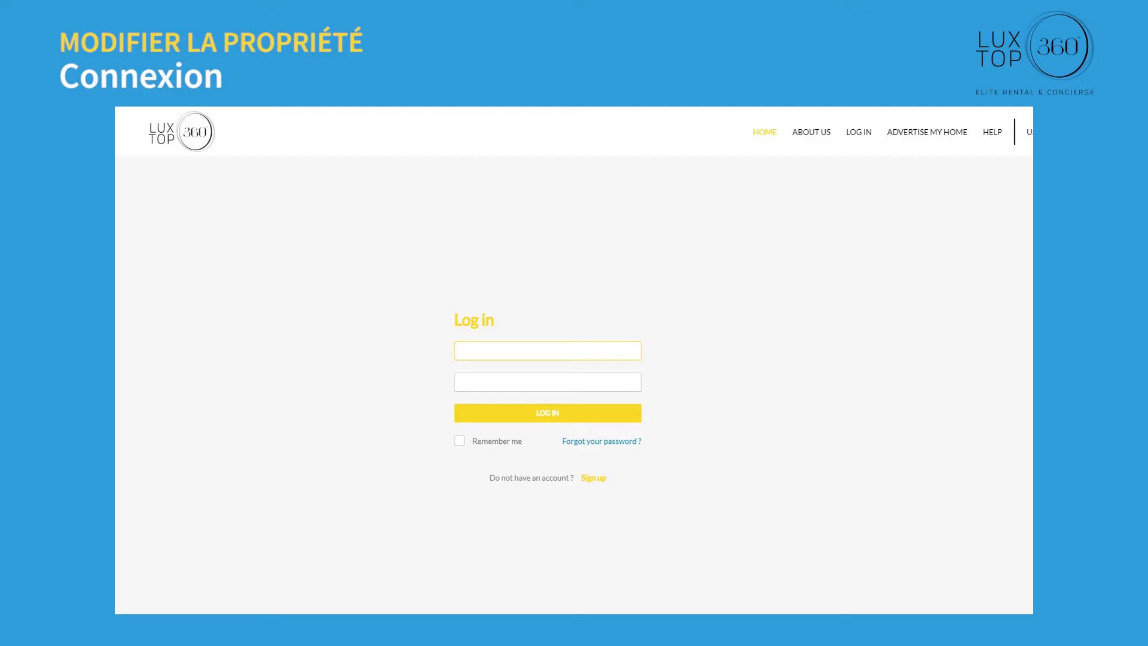
# Step: Log in to the owner account with its e-mail and open Villa Riva Samui for editing
pyautogui.click(546, 413)
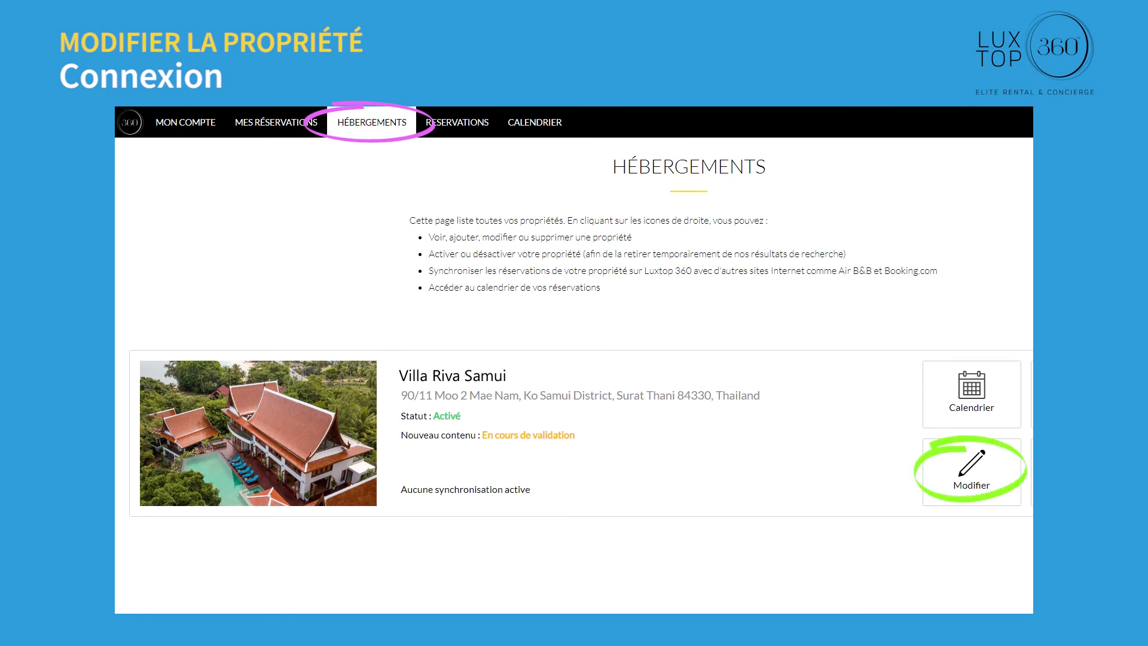
pyautogui.click(967, 472)
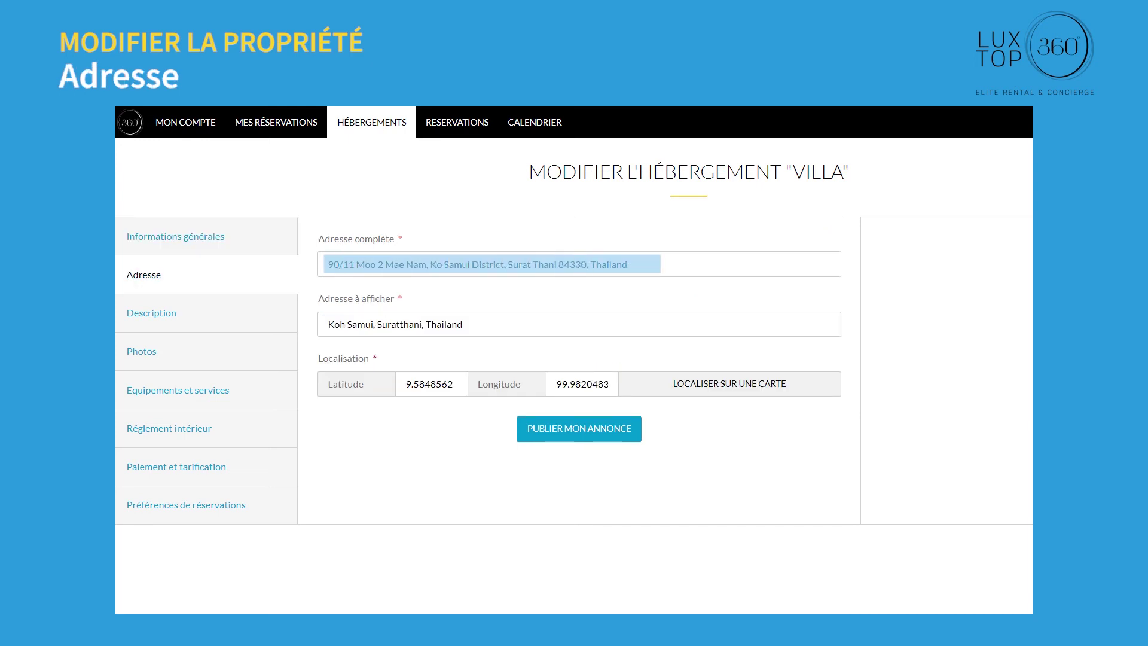
# Step: Locate the villa's address on a map, delete the third photo, and publish the listing
pyautogui.click(727, 383)
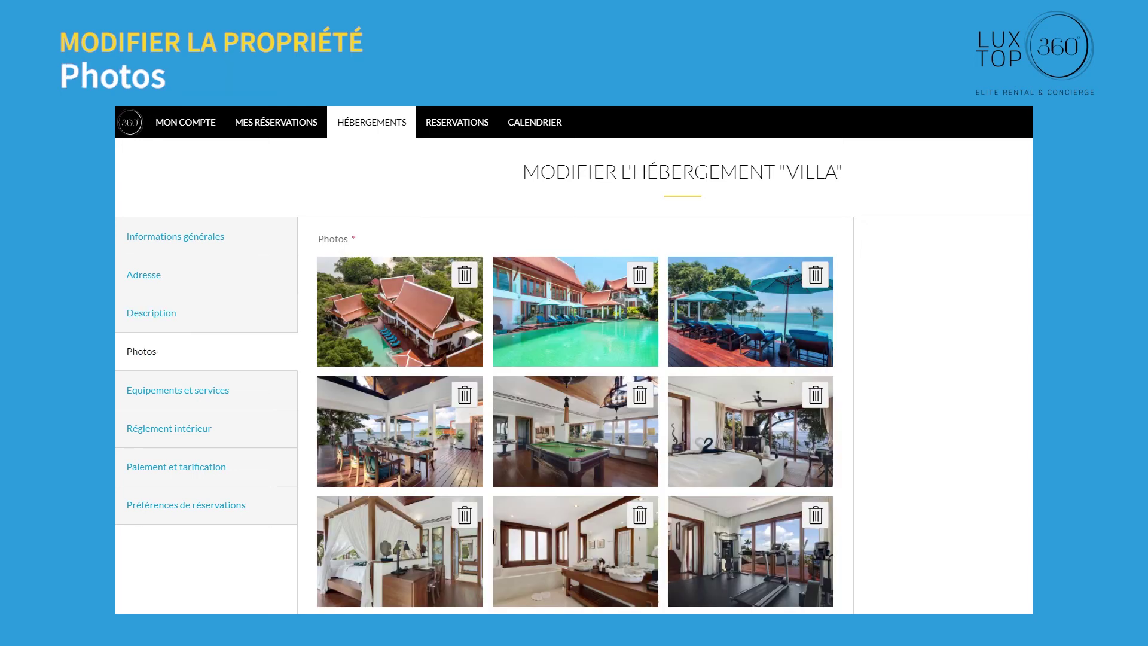
pyautogui.click(815, 275)
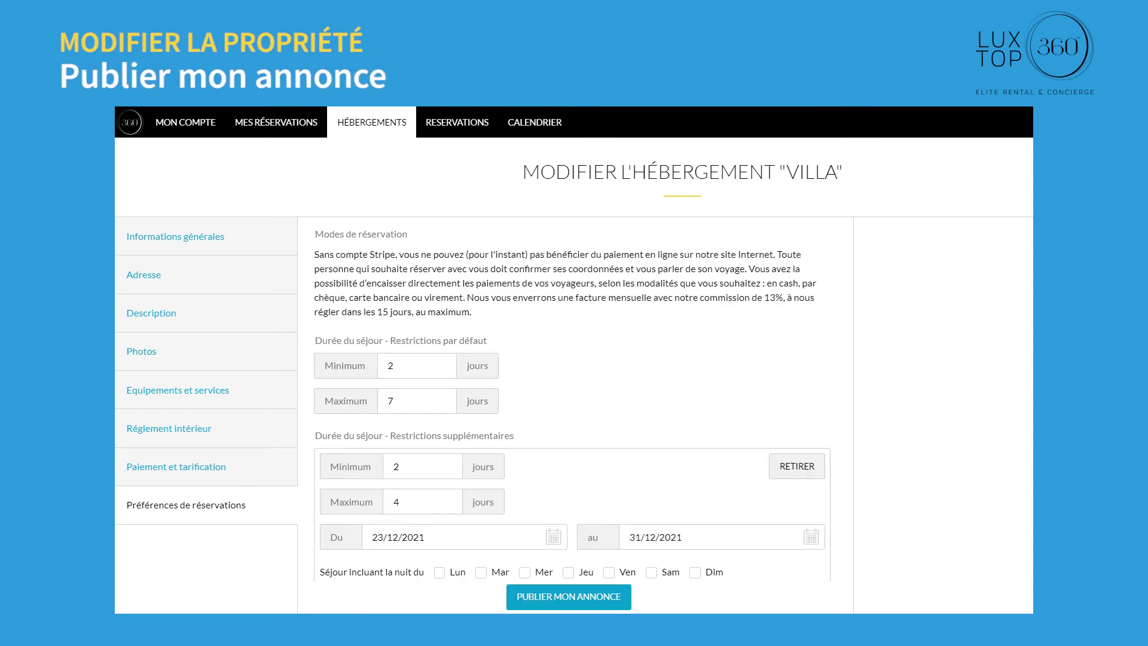
pyautogui.click(567, 598)
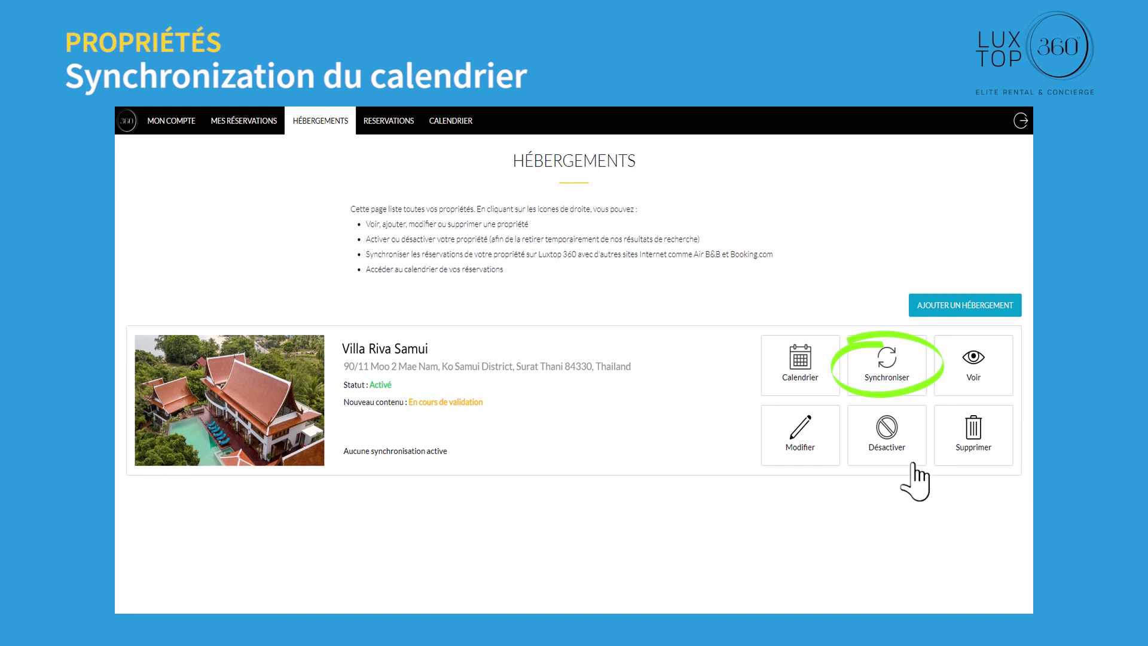
# Step: Sync the villa calendar with Airbnb by pasting its iCal address, then activate the sync
pyautogui.click(890, 362)
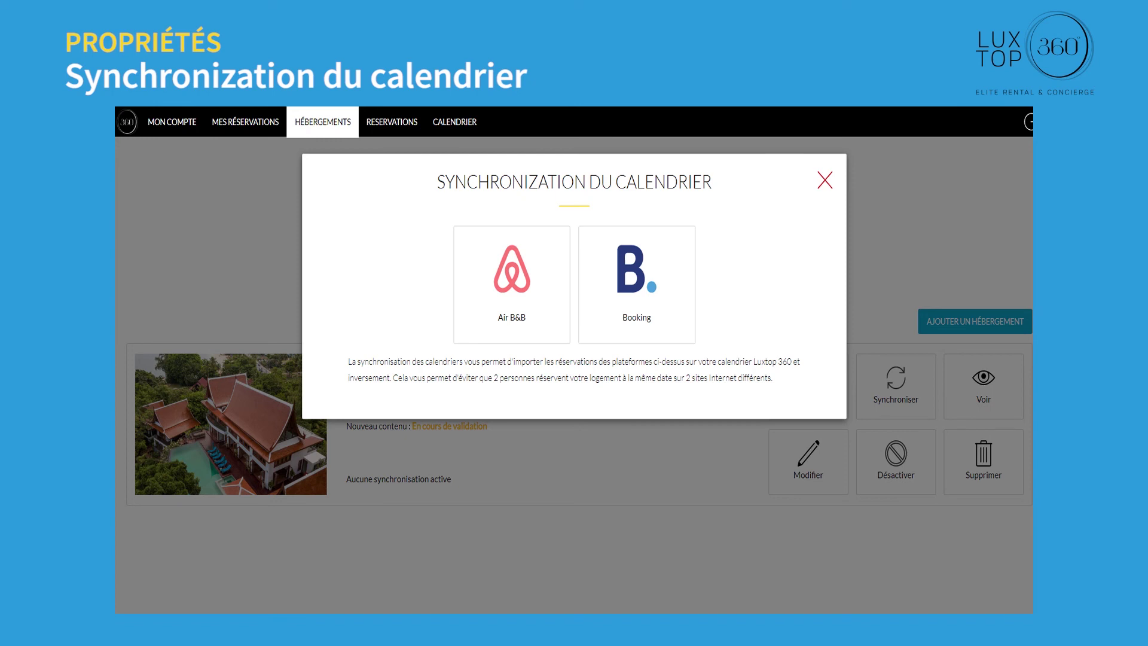
pyautogui.click(516, 263)
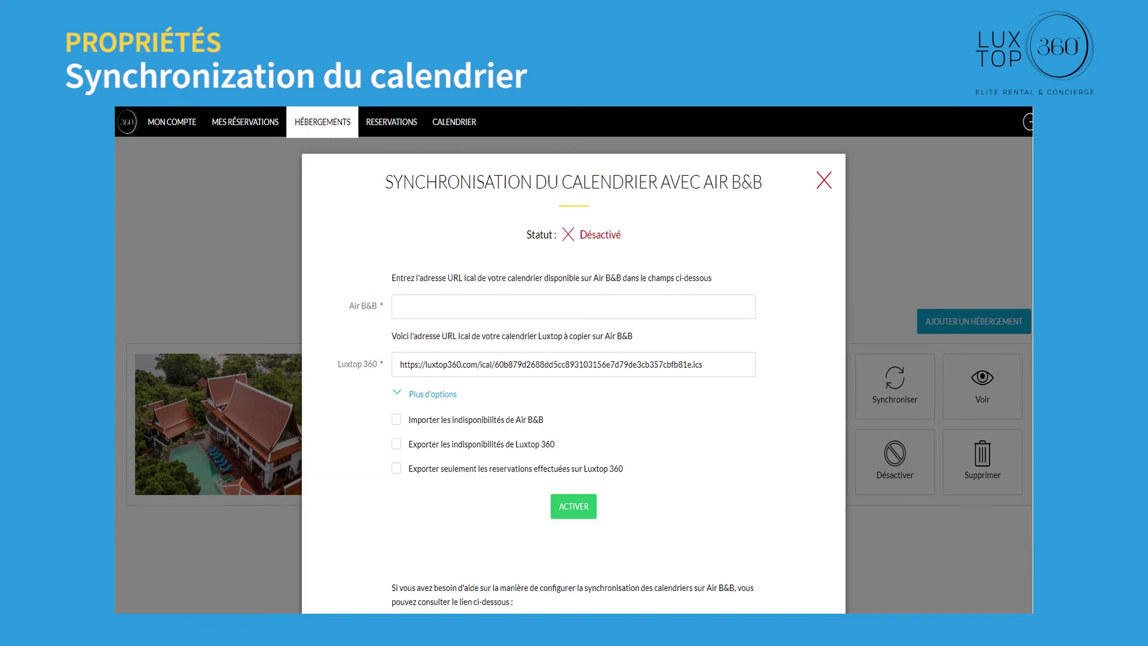
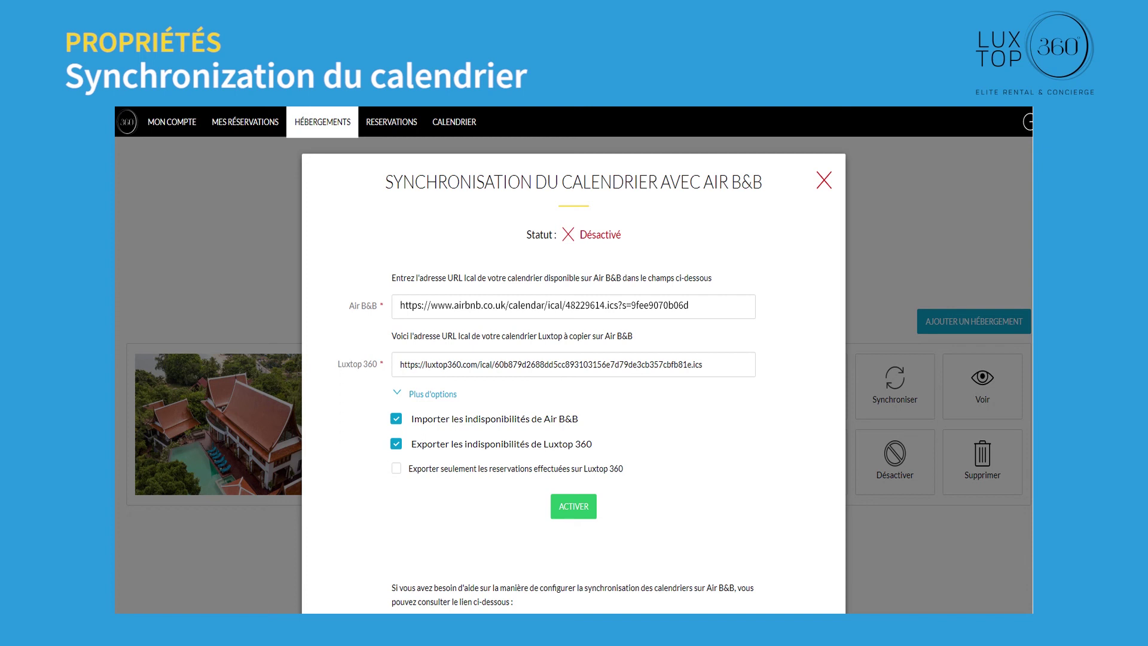
pyautogui.click(573, 506)
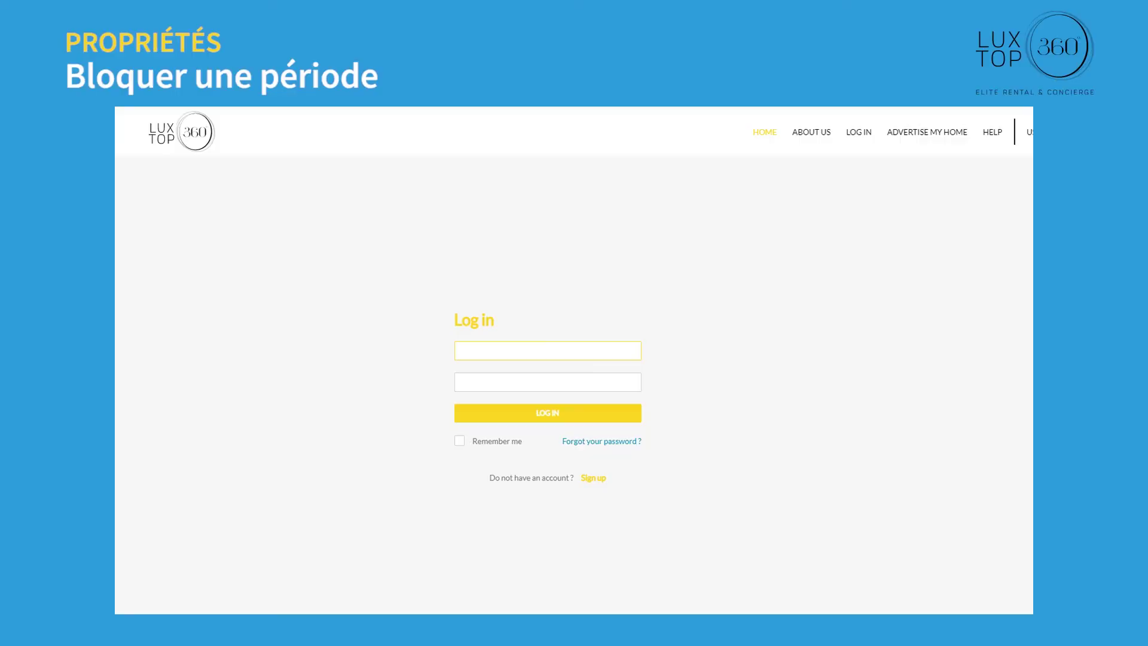
# Step: Log in with the owner's e-mail and password and open the villa's booking calendar
pyautogui.press('Tab')
pyautogui.write('*********')
pyautogui.click(549, 413)
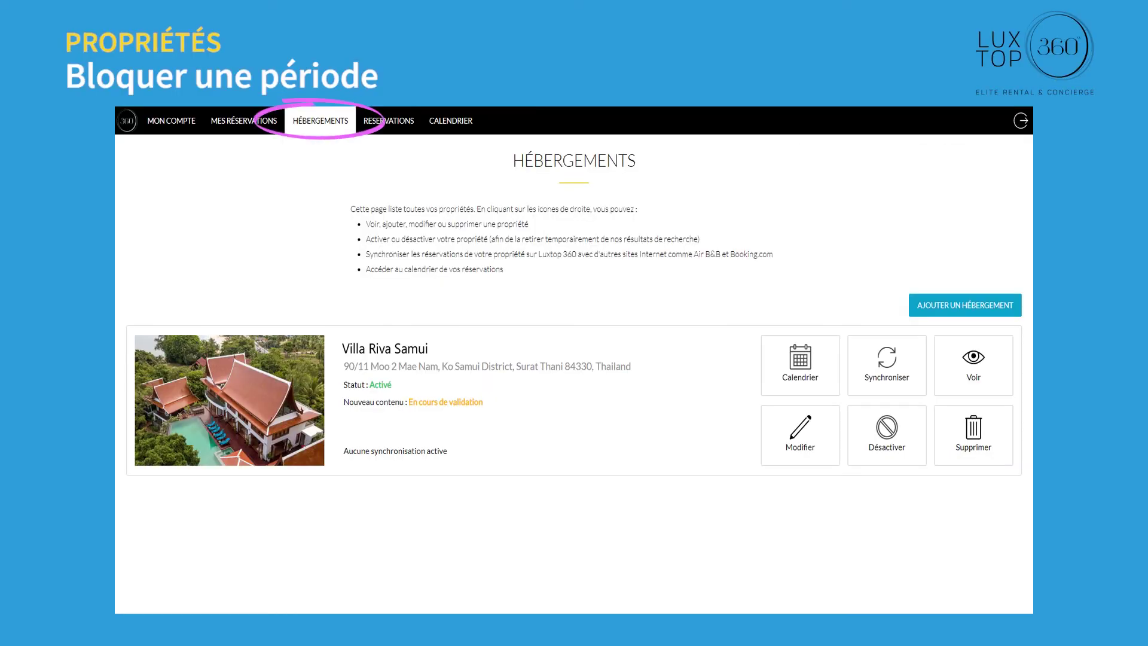
pyautogui.click(802, 368)
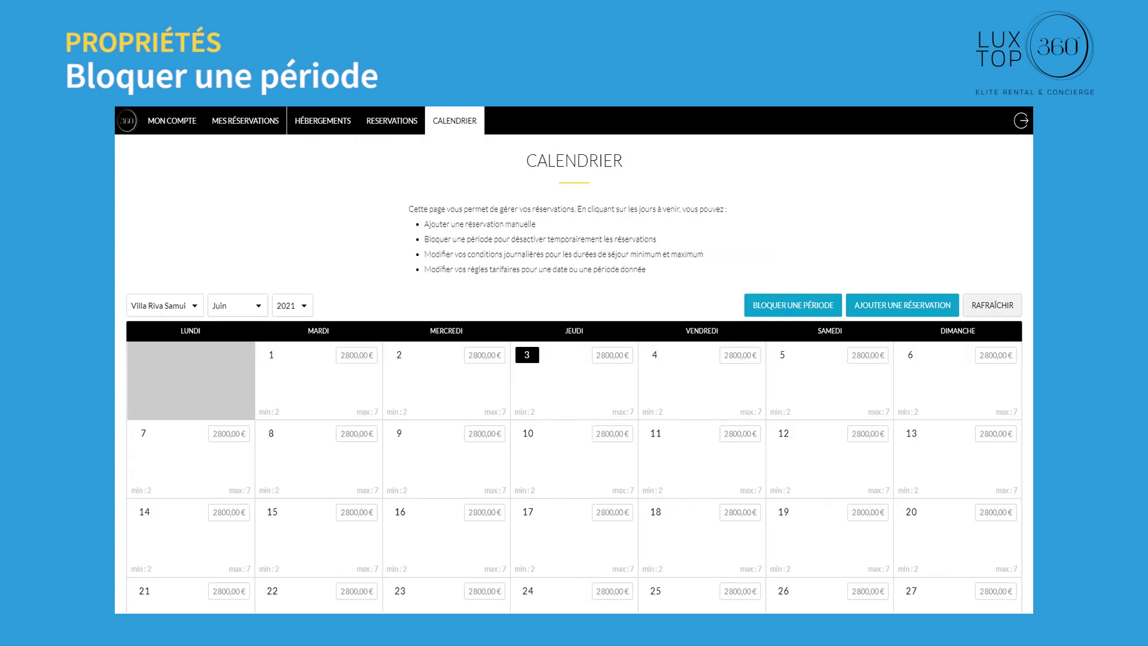
# Step: Block 3–13 June with the comment 'Rénovation de propriété.' and save it
pyautogui.click(795, 304)
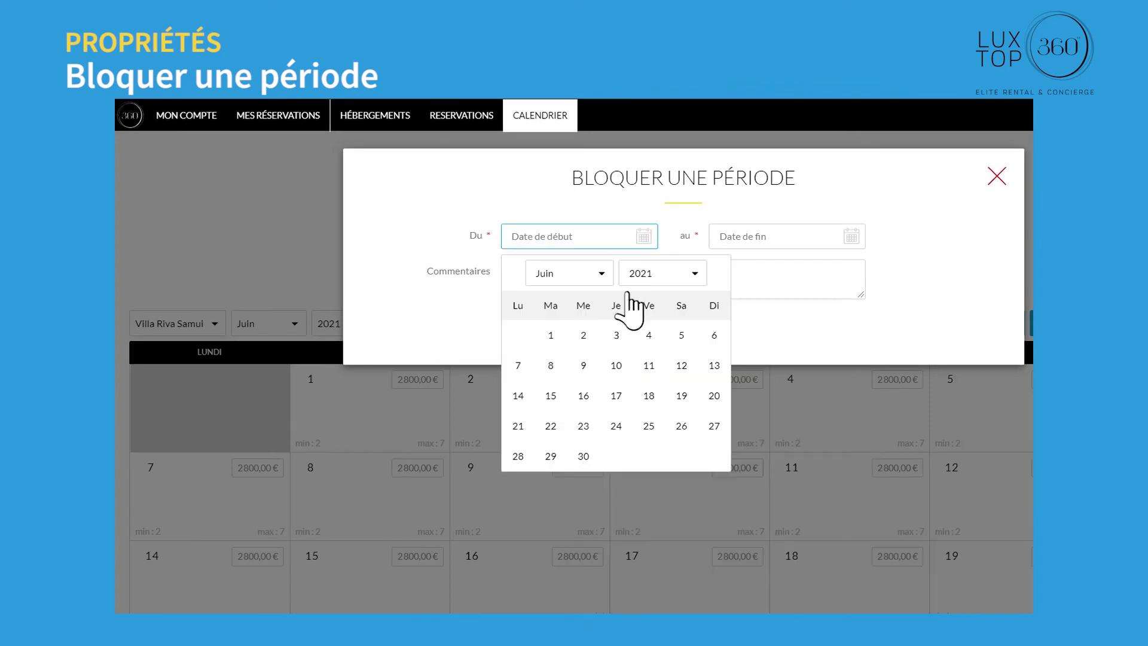
pyautogui.click(623, 351)
pyautogui.click(855, 239)
pyautogui.click(917, 362)
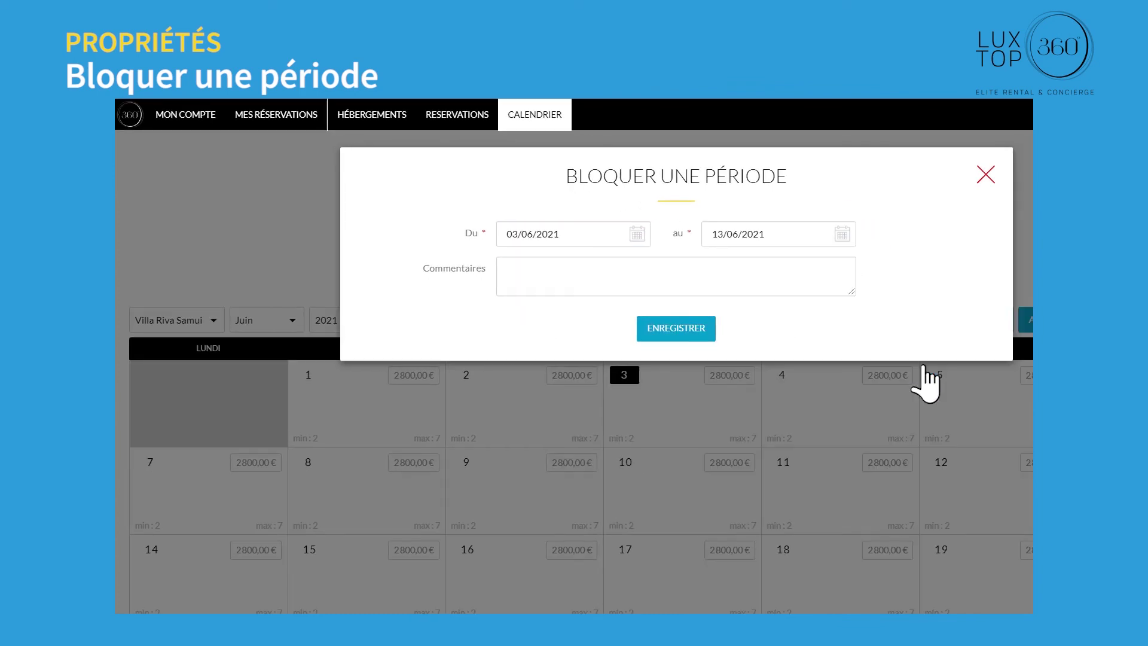
pyautogui.write('Rénovation de propriété.')
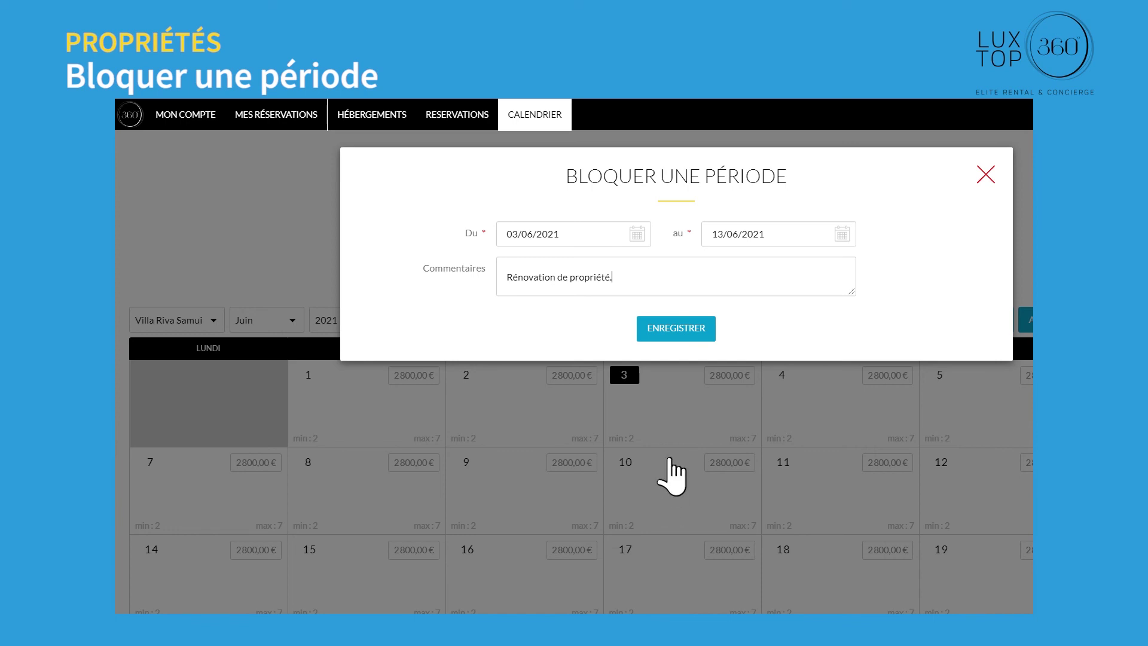
pyautogui.click(676, 327)
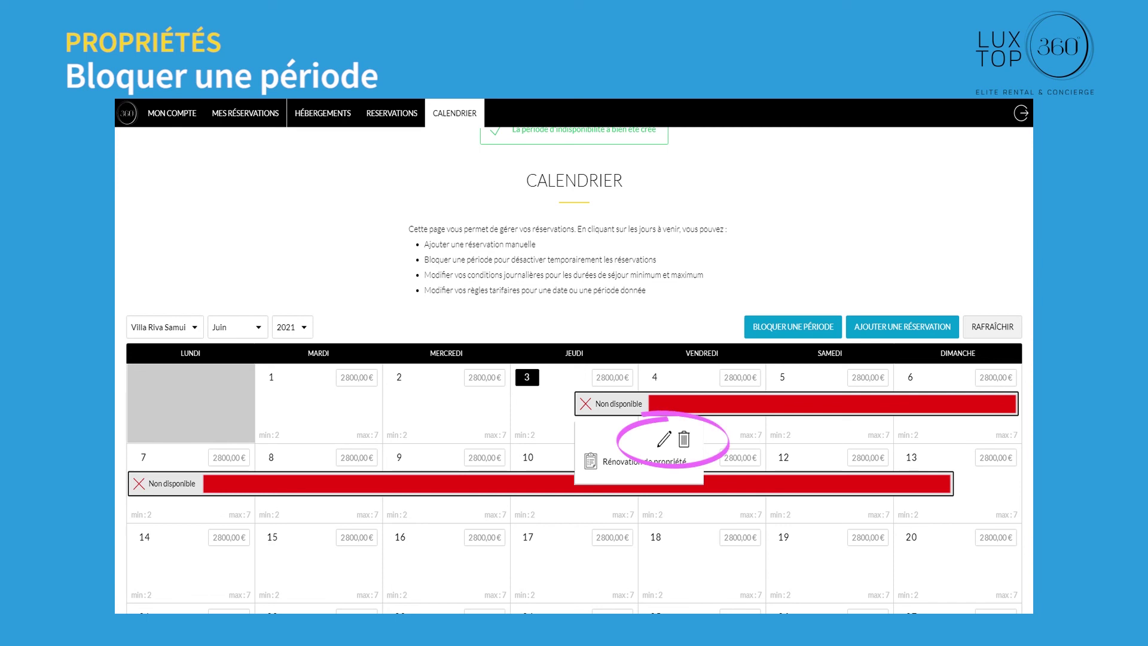
# Step: Delete the blocked renovation period and confirm the deletion
pyautogui.click(664, 439)
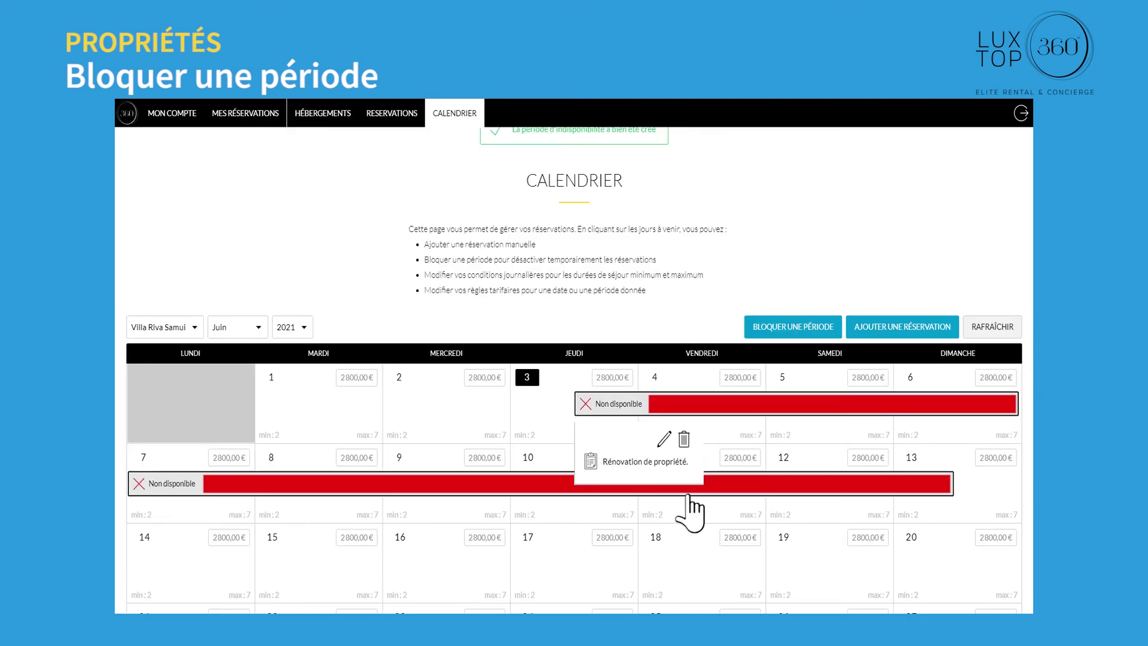
pyautogui.click(684, 442)
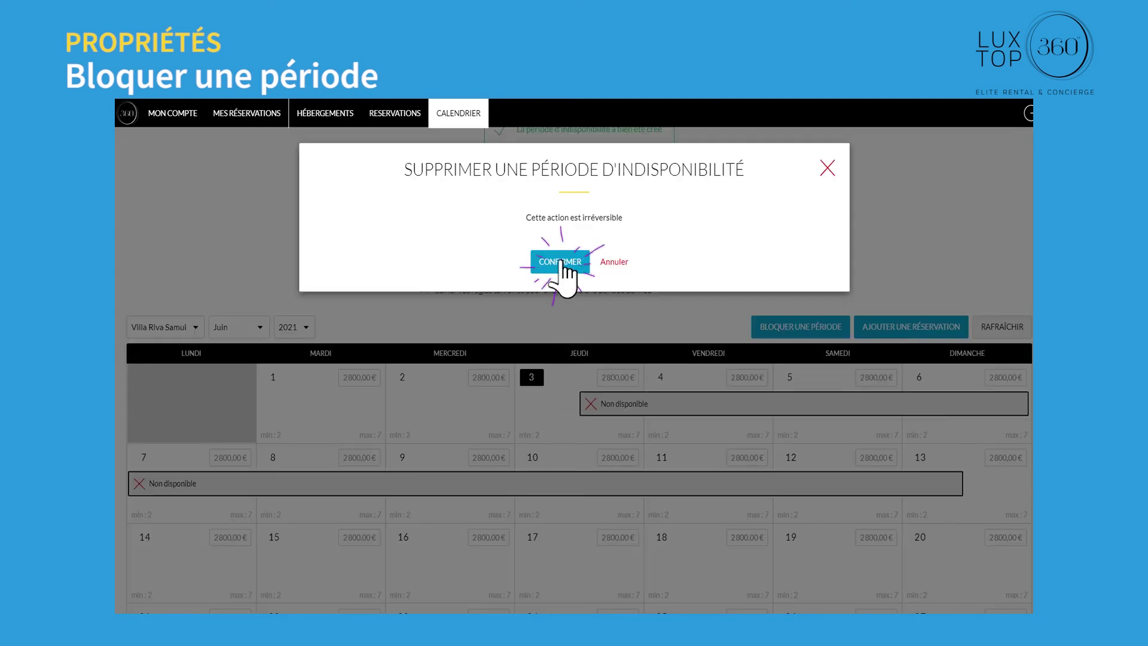
pyautogui.click(558, 261)
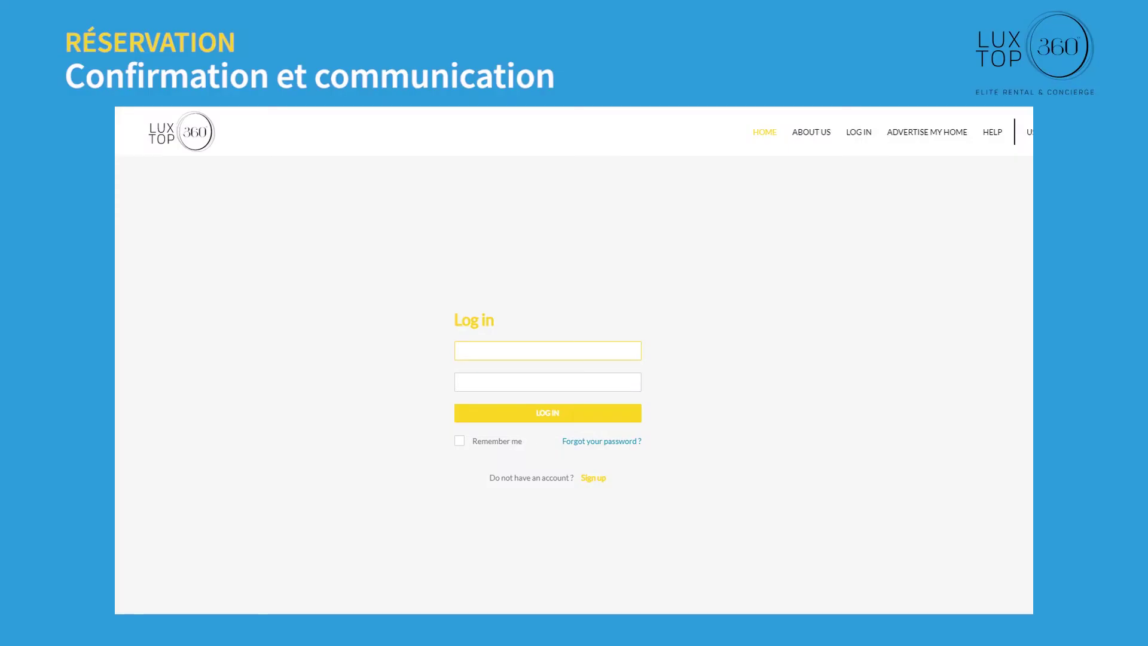
# Step: Log in and set the first Villa Riva Samui reservation's status to Validé
pyautogui.click(546, 413)
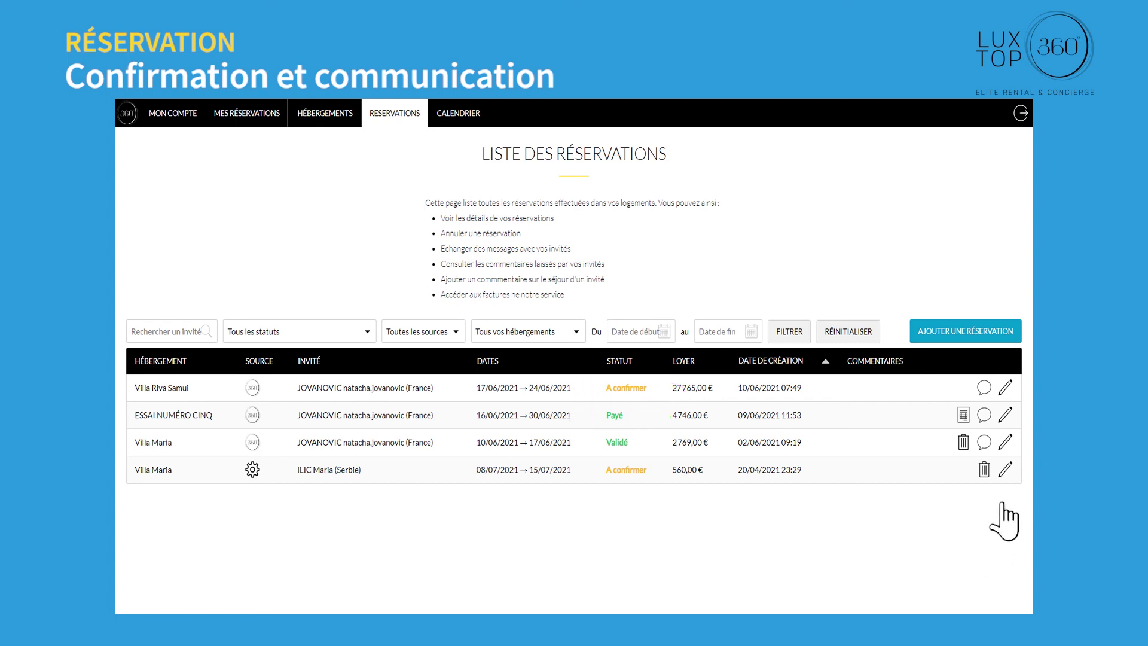
pyautogui.click(1005, 388)
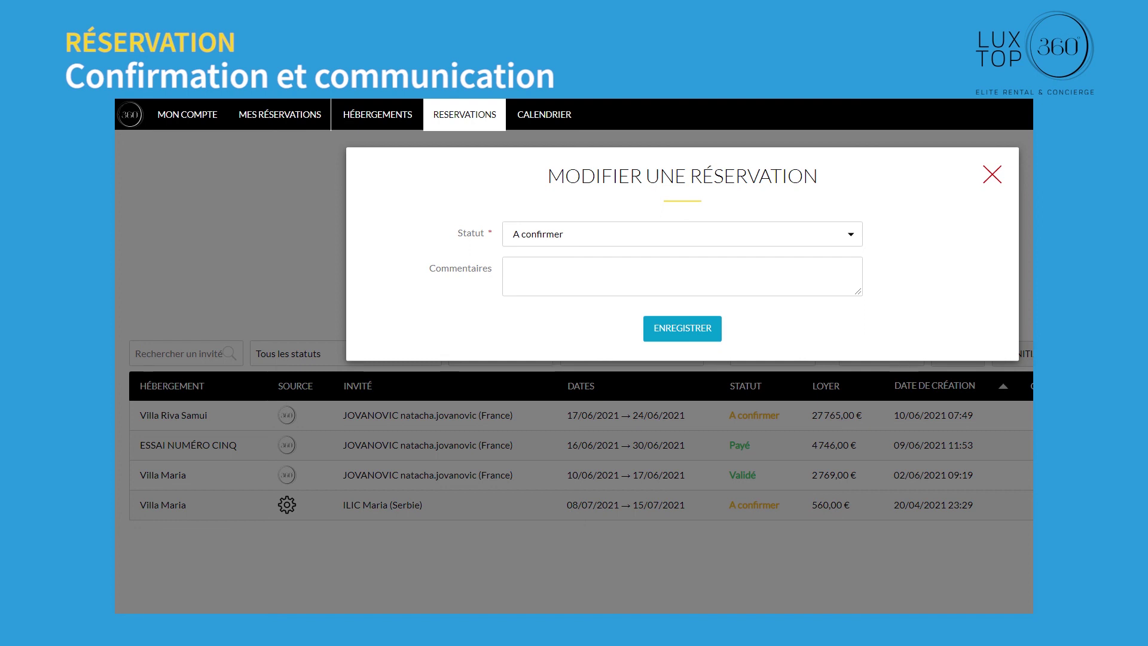
pyautogui.click(852, 236)
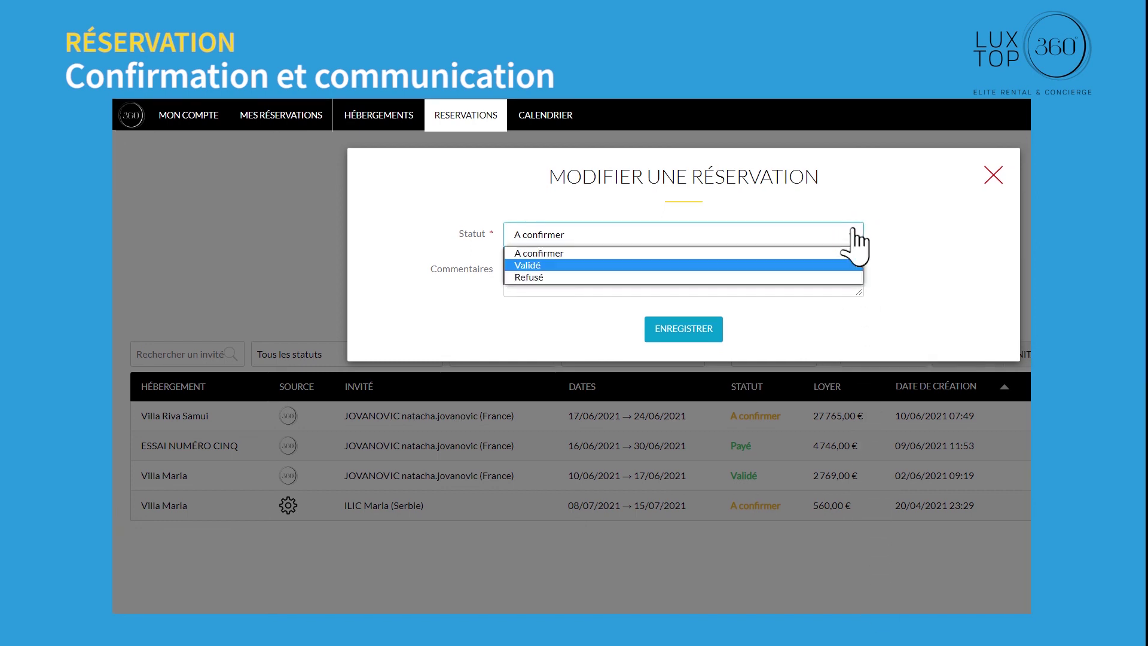
pyautogui.click(568, 265)
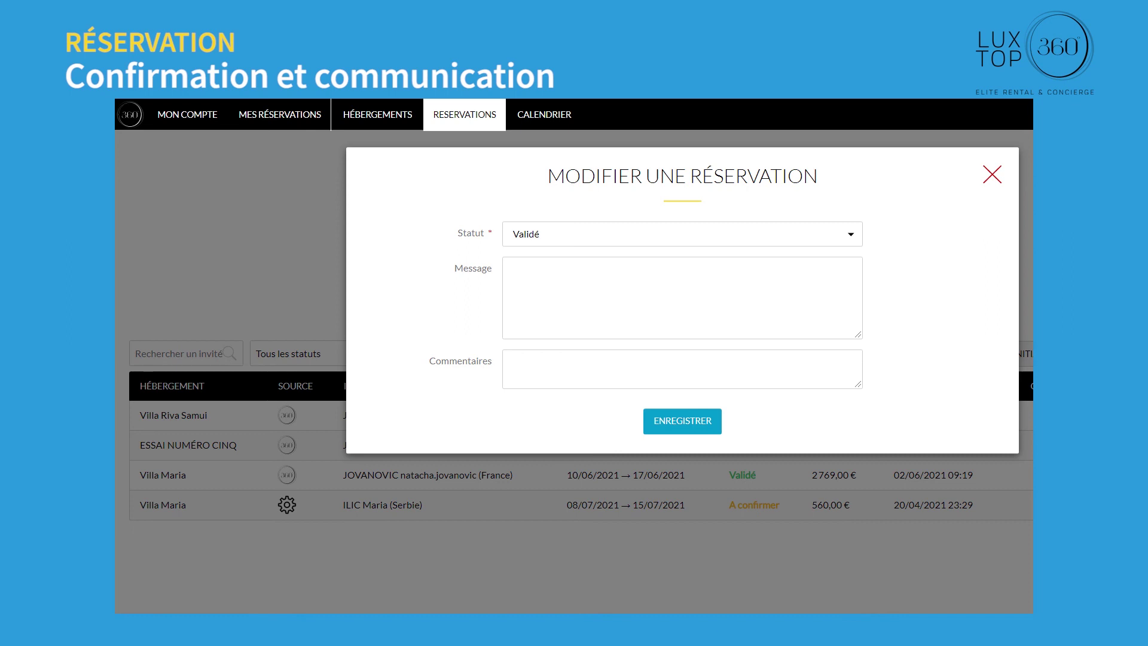
# Step: Write the guest 'Salut, Je confirme votre réservation…' and save the reservation
pyautogui.write('Salut,')
pyautogui.press('Return')
pyautogui.write('Je confirme votre réservation.')
pyautogui.press('Return')
pyautogui.write("N'hésitez pas à me contacter si vous avez besoin d'informations suppl")
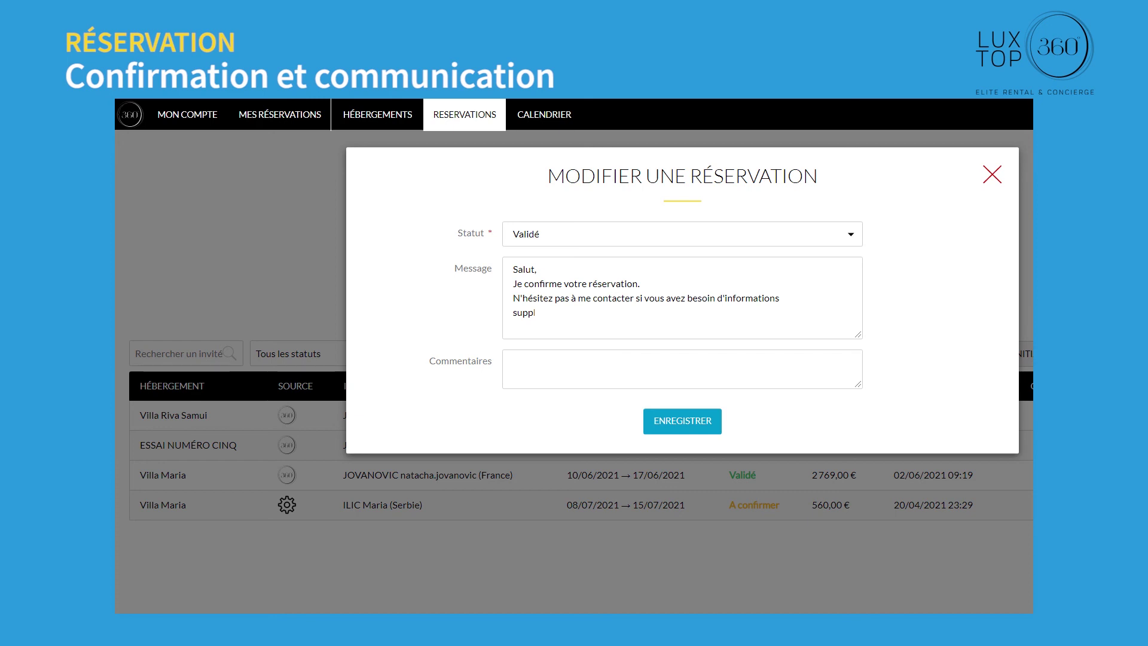
pyautogui.click(684, 422)
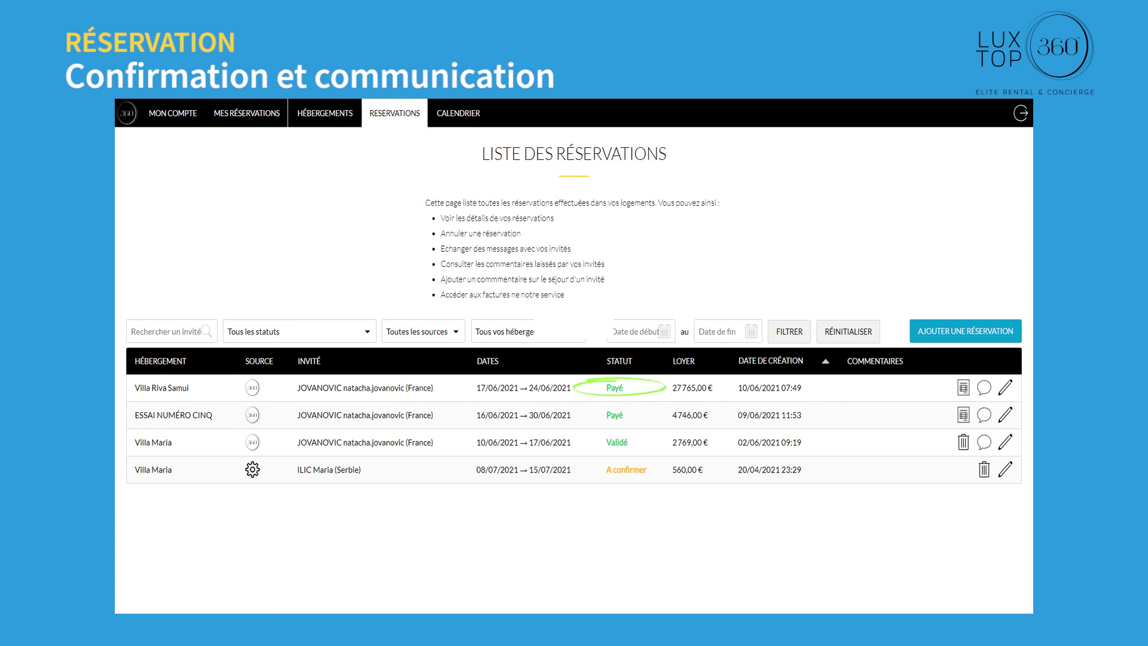
pyautogui.click(964, 387)
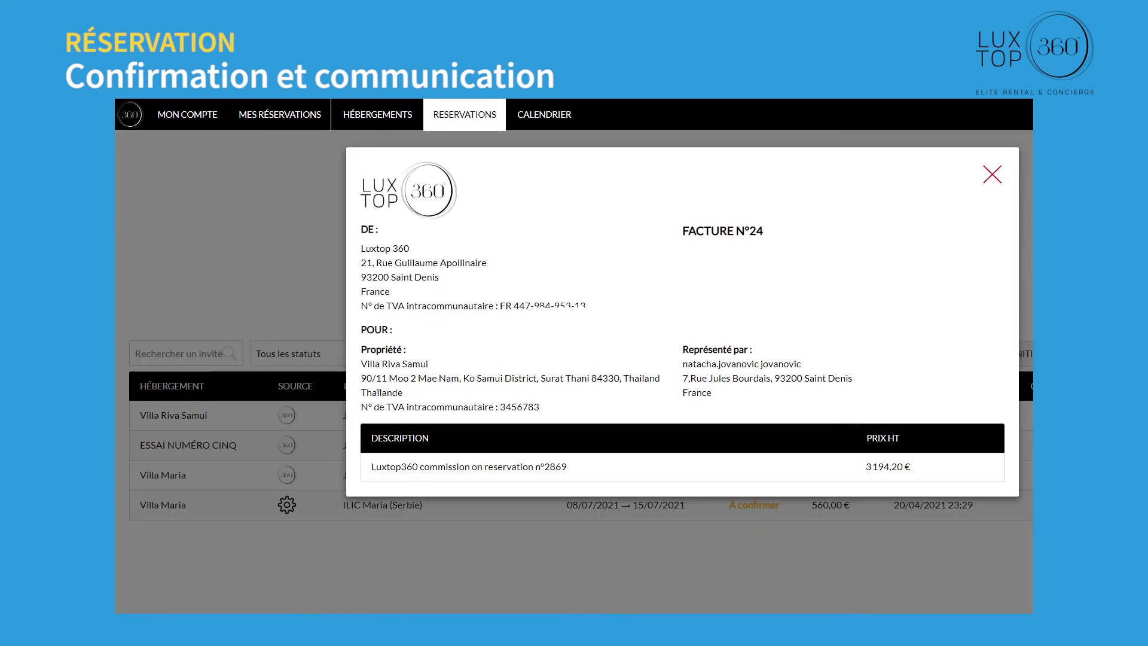
pyautogui.click(992, 174)
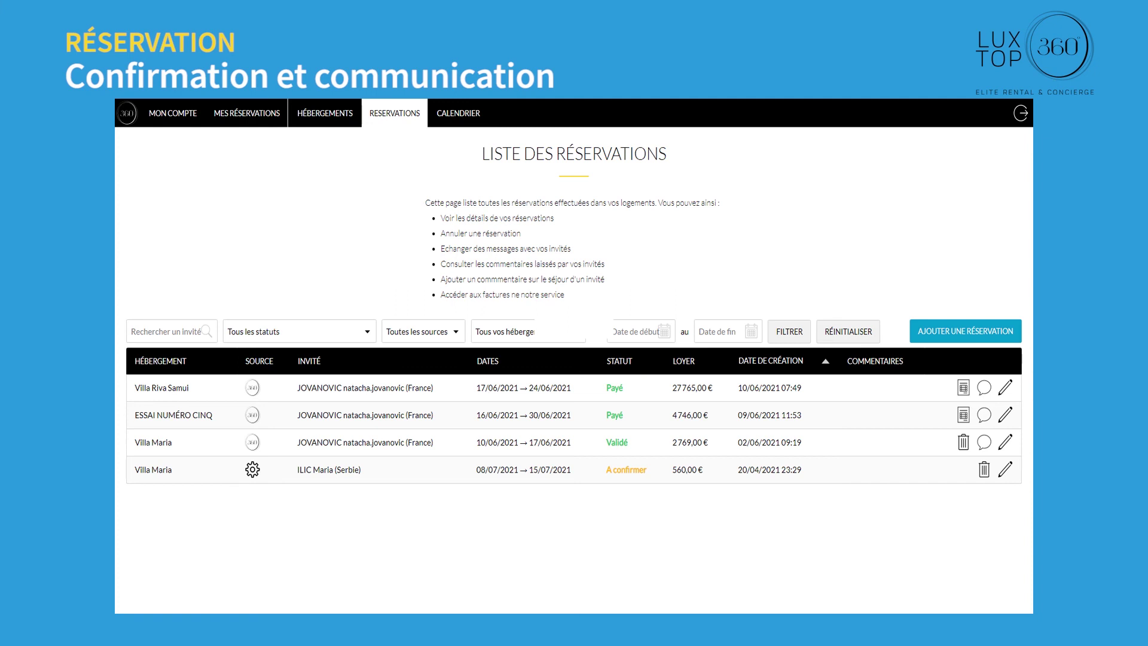
pyautogui.click(984, 388)
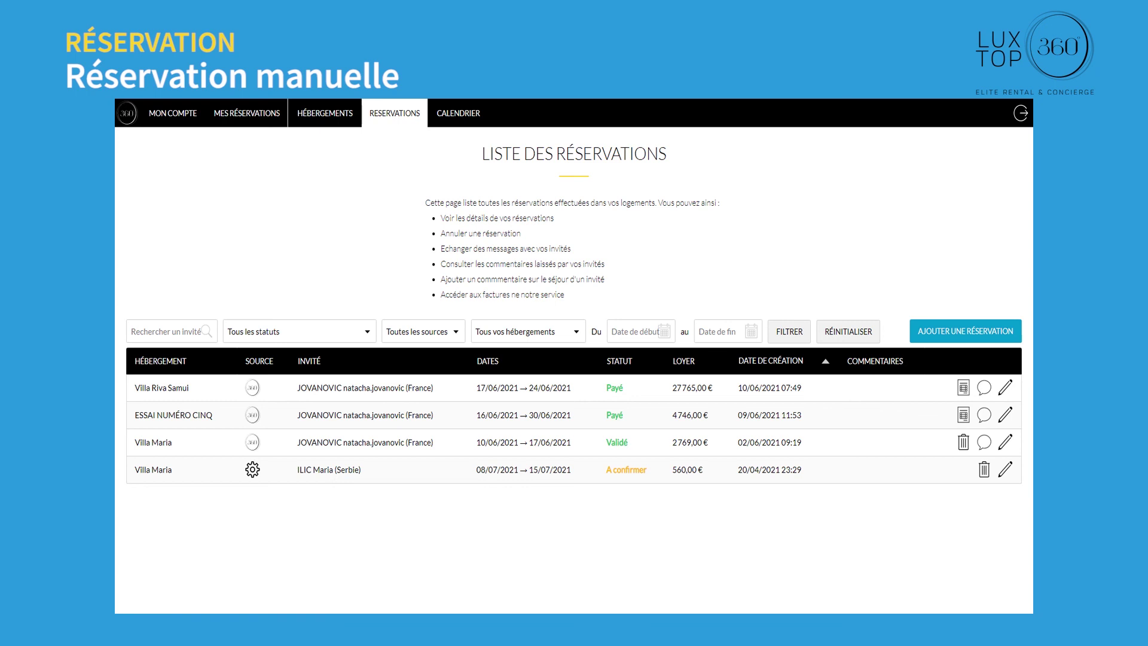
# Step: Start a manual Villa Riva Samui reservation from 18 to 22 June 2021
pyautogui.click(969, 329)
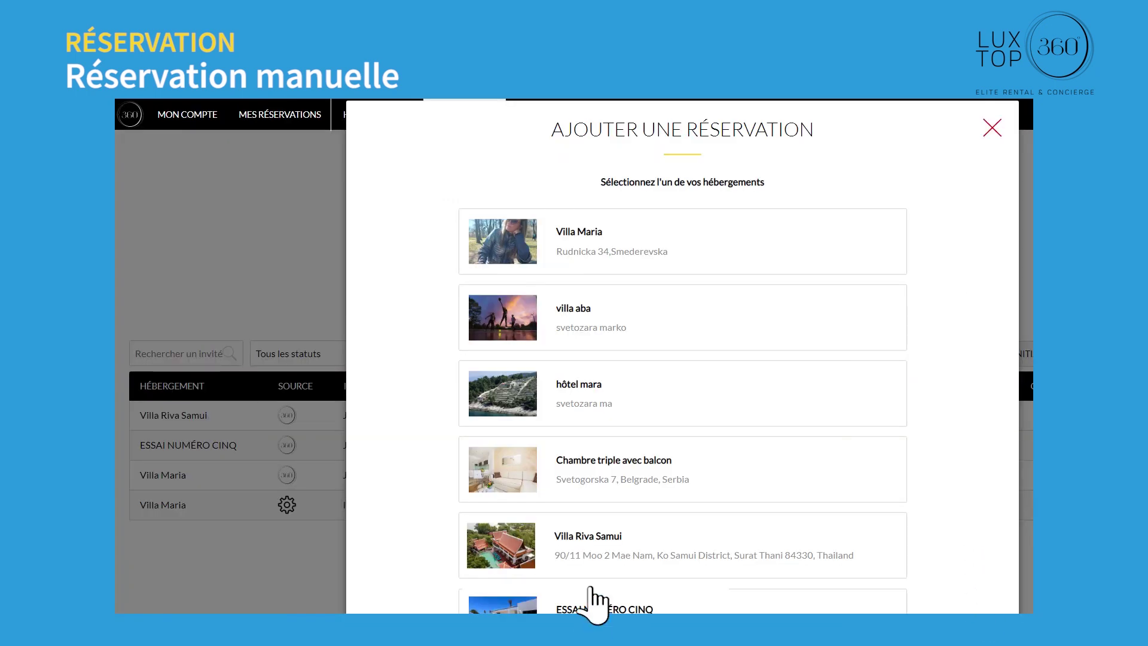
pyautogui.click(597, 538)
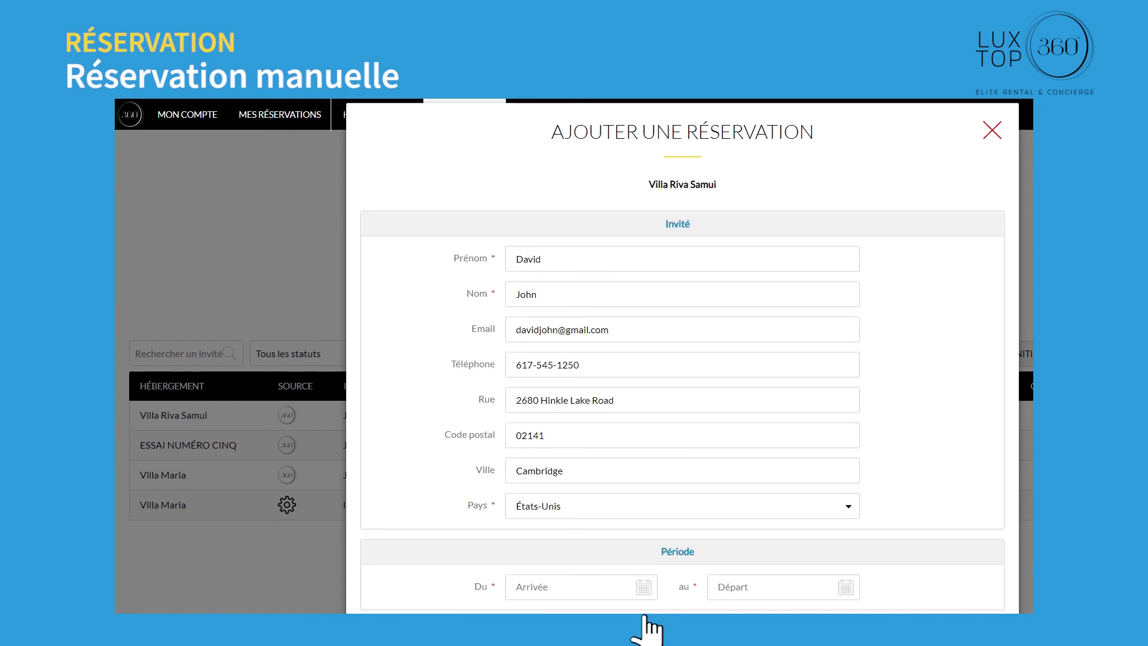
pyautogui.click(641, 587)
pyautogui.click(821, 592)
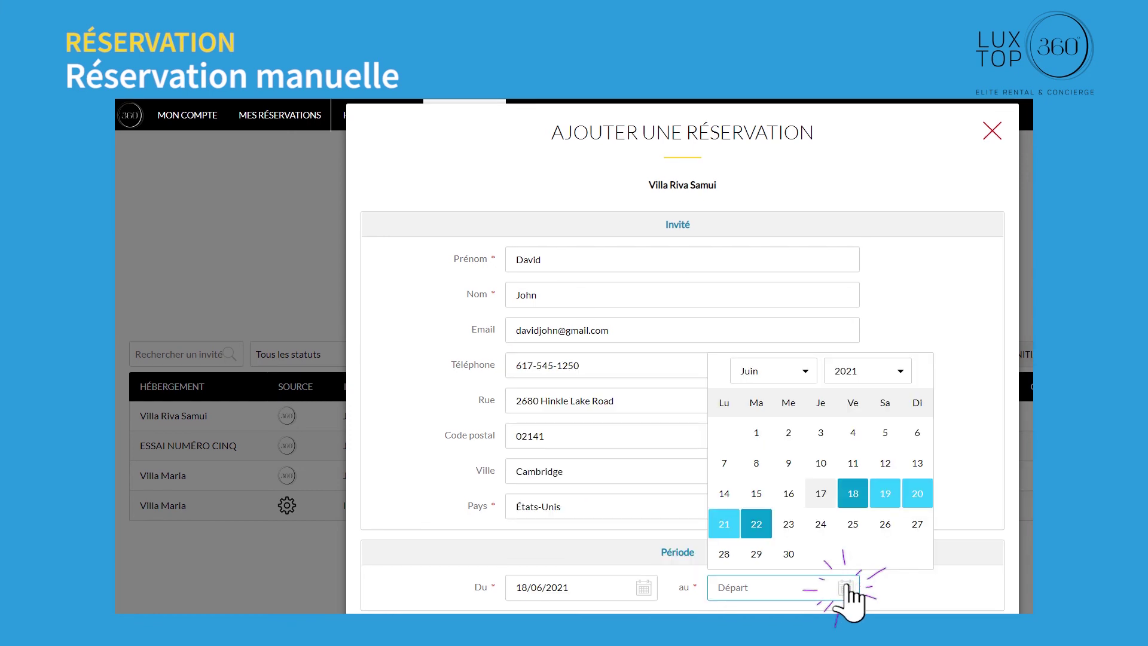
pyautogui.click(756, 521)
# Step: Calculate the rent, set the status to Validé, and save the reservation
pyautogui.scroll(-3, 682, 359)
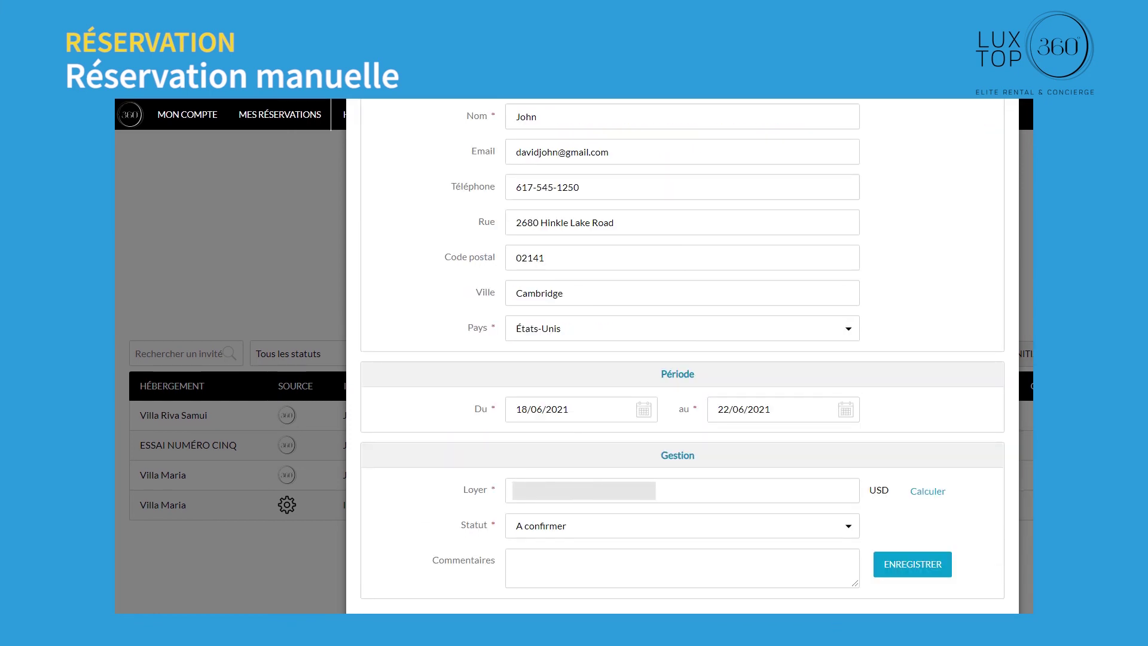
pyautogui.click(928, 491)
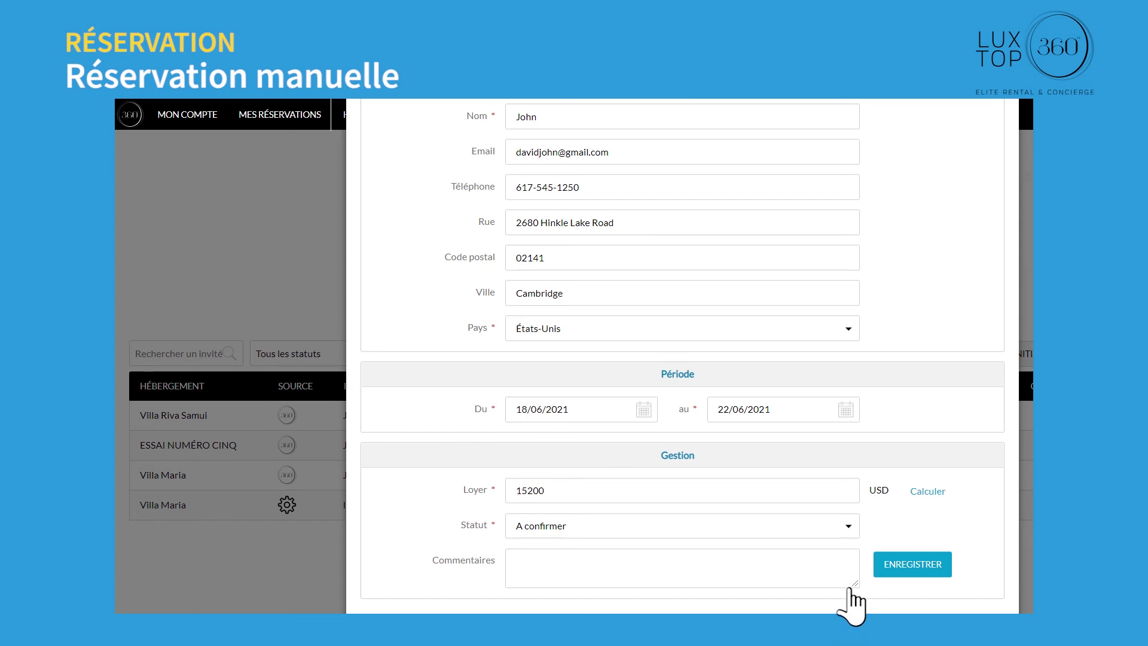
pyautogui.click(849, 527)
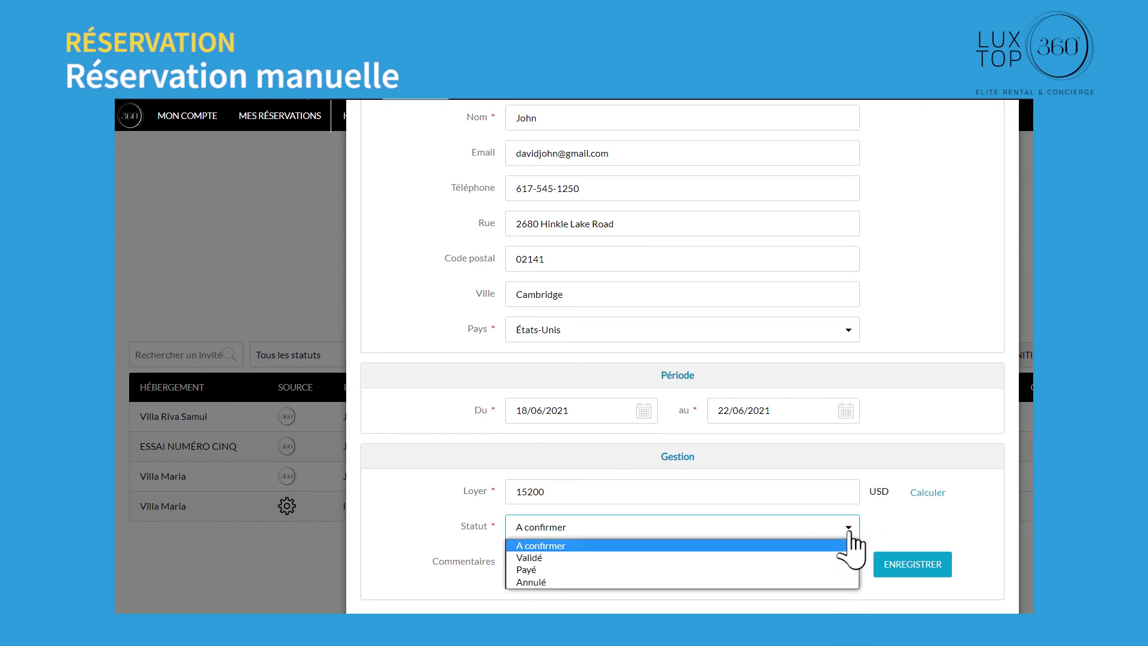
pyautogui.click(529, 557)
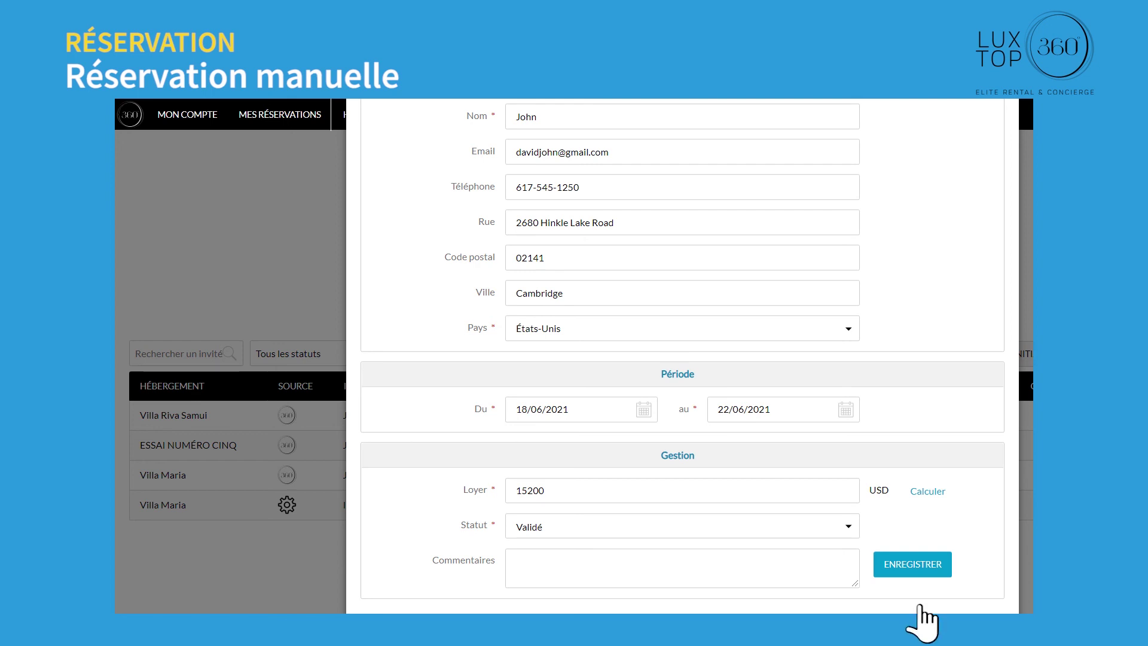
pyautogui.click(910, 565)
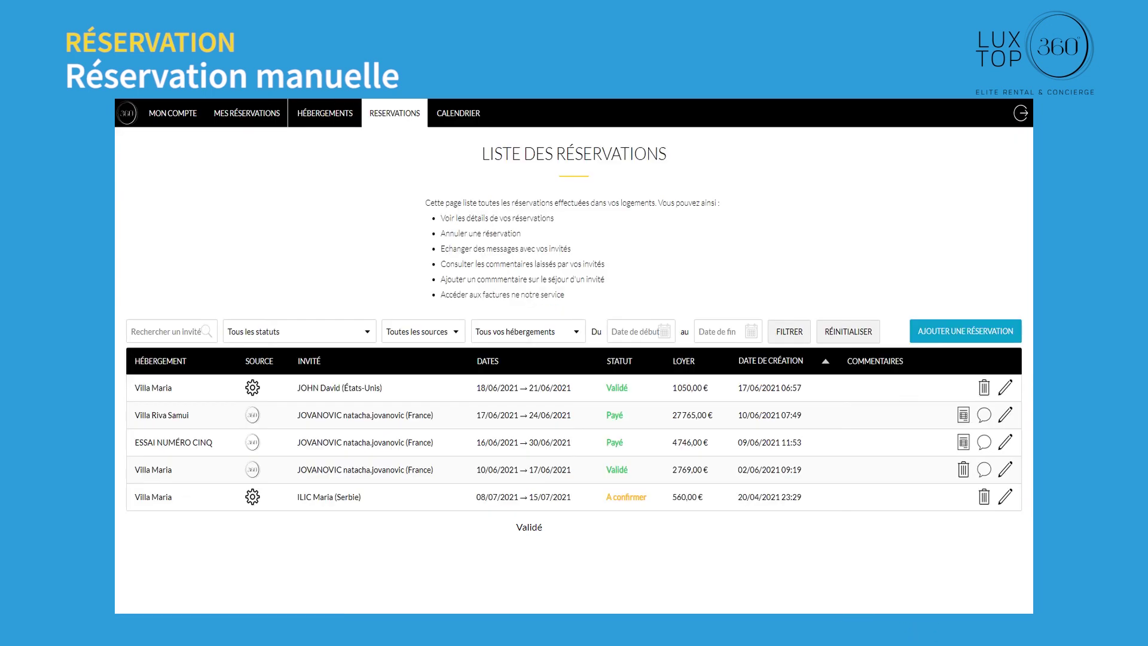